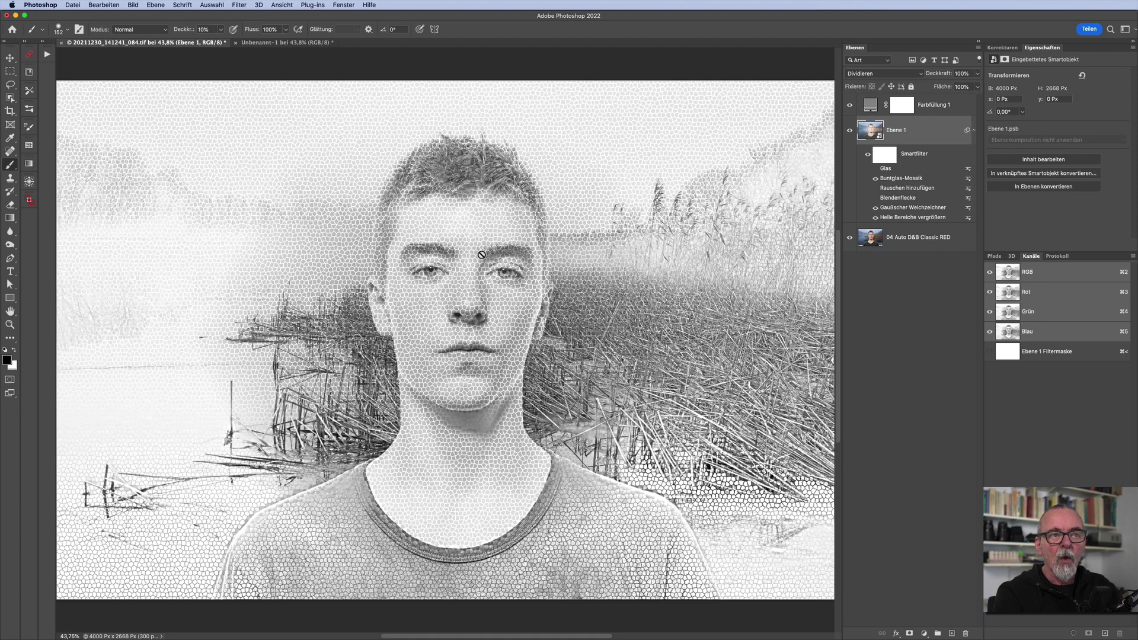
- Hide the Buntglas-Mosaik, Gaußscher Weichzeichner and Helle Bereiche vergrößern smart filters, keeping Ebene 1 selected
left_click(928, 132)
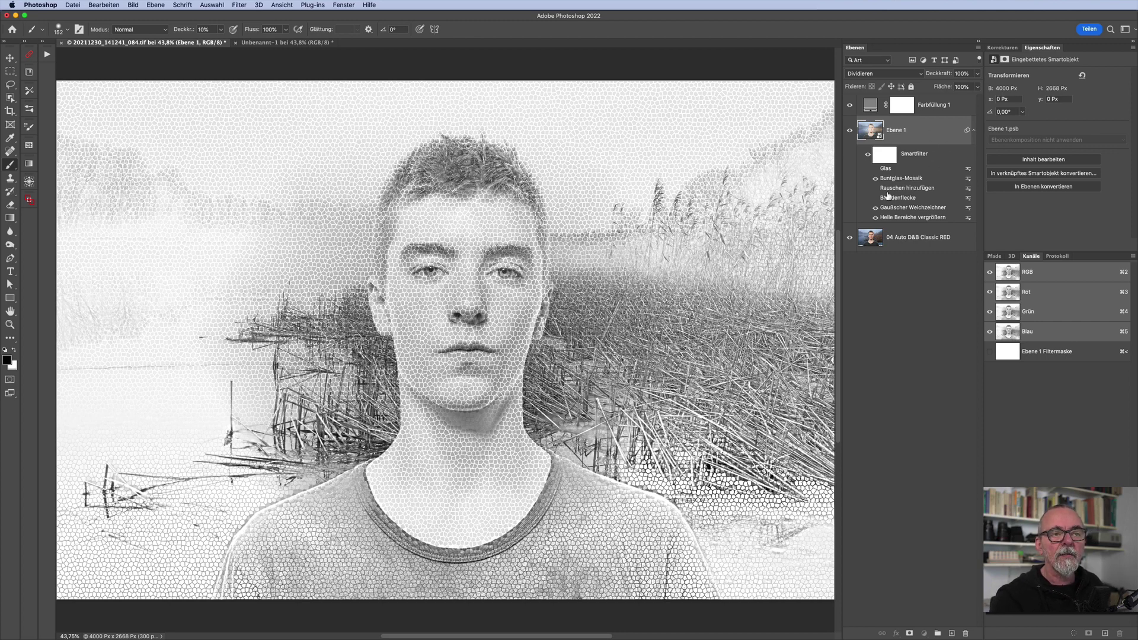
left_click(876, 178)
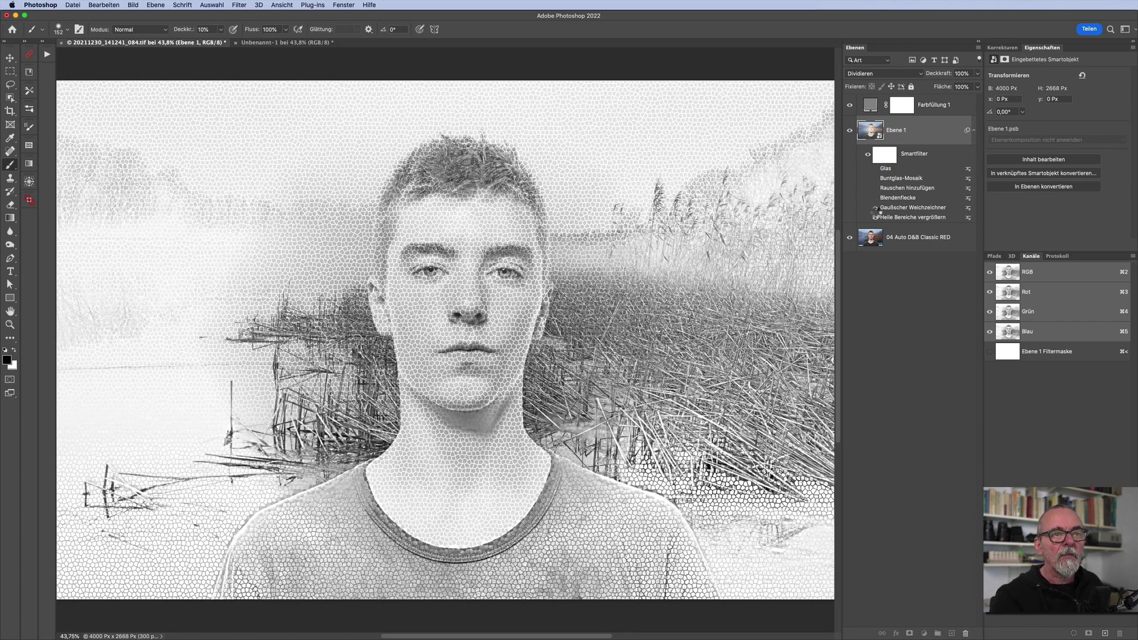
left_click(875, 207)
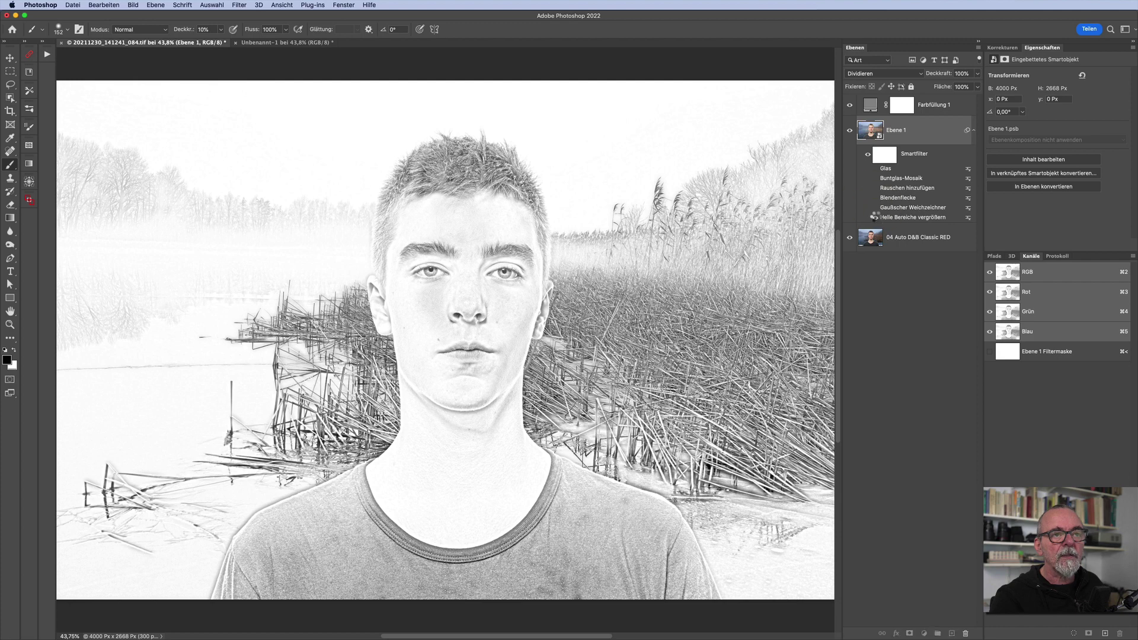
left_click(876, 217)
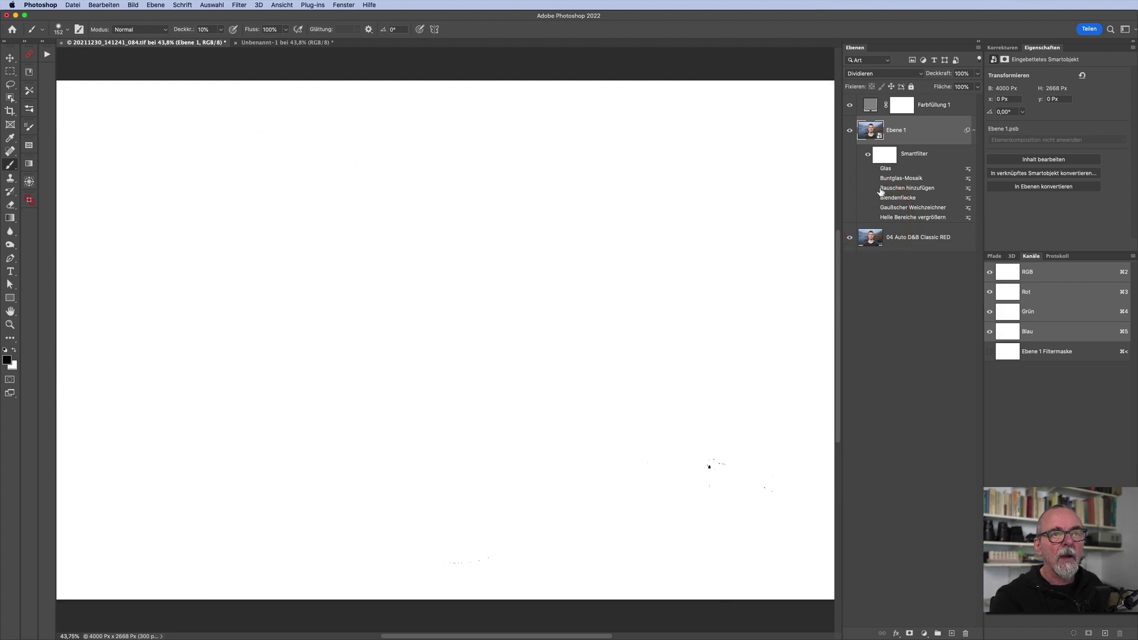
left_click(871, 241)
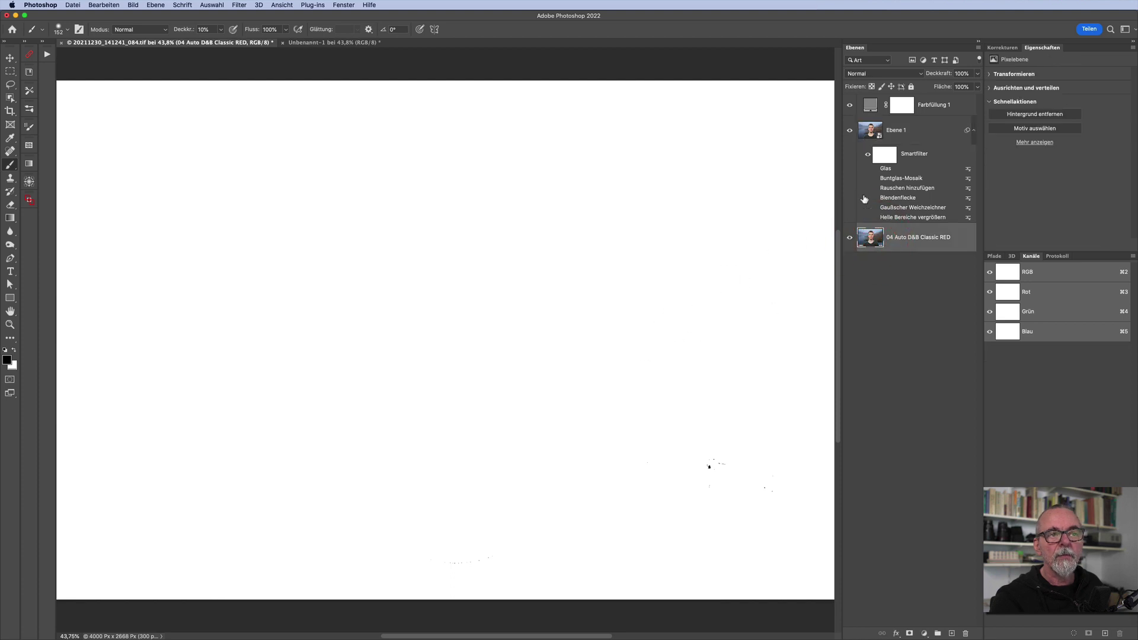
left_click(872, 133)
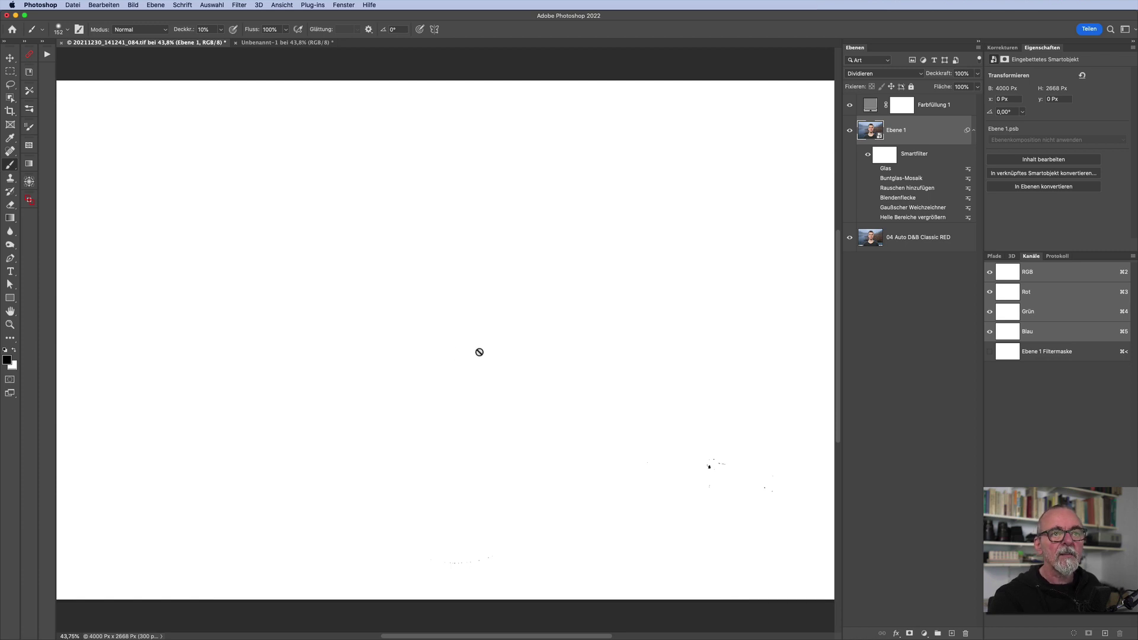
left_click(865, 73)
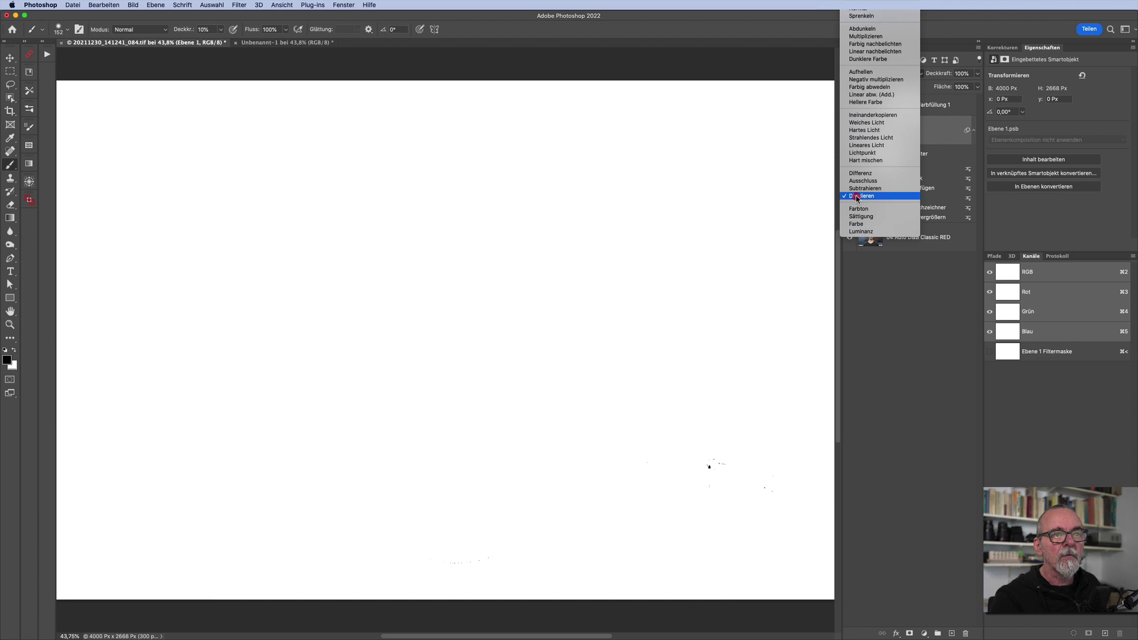
left_click(856, 196)
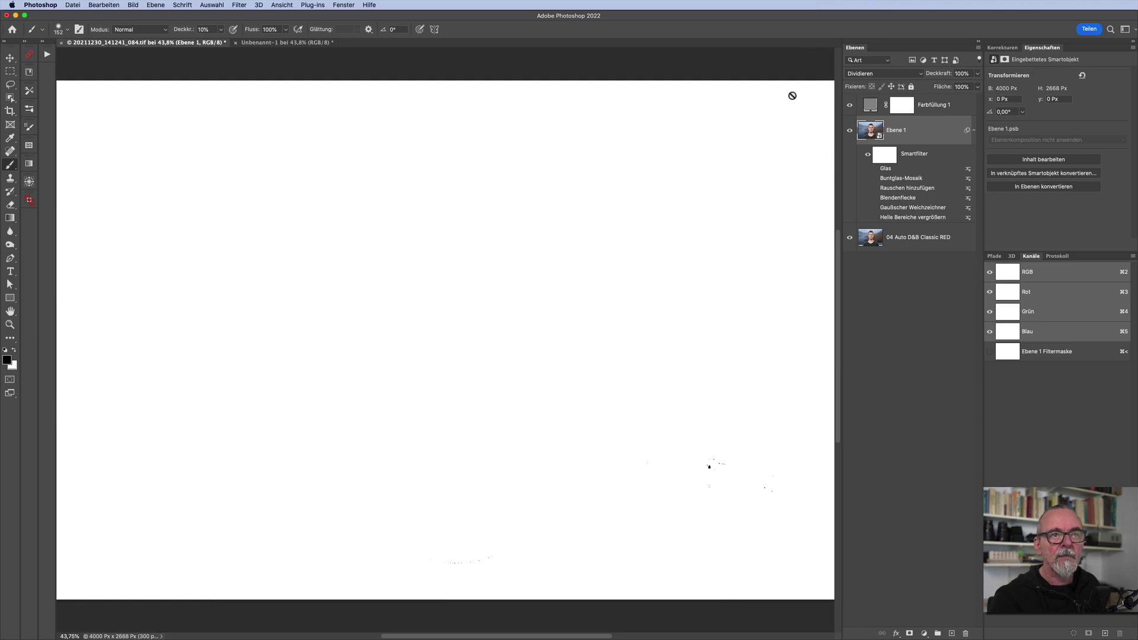
- Confirm the Farbfüllung 1 fill colour and keep its blend mode on Farbe
double_click(873, 107)
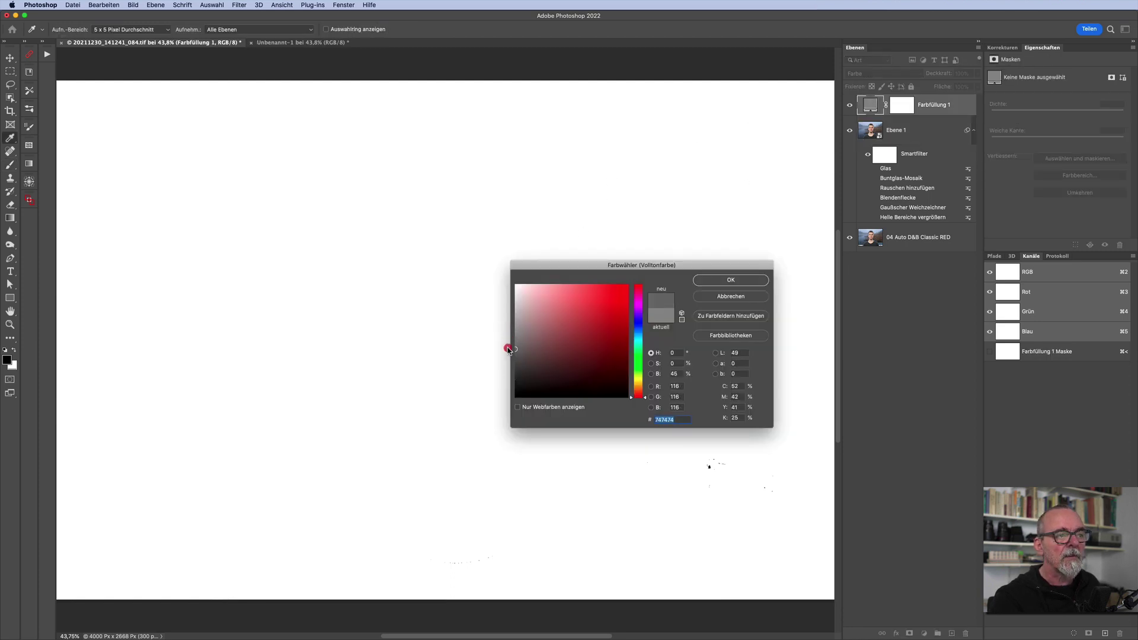
left_click(508, 346)
left_click(731, 279)
key("b")
left_click(857, 73)
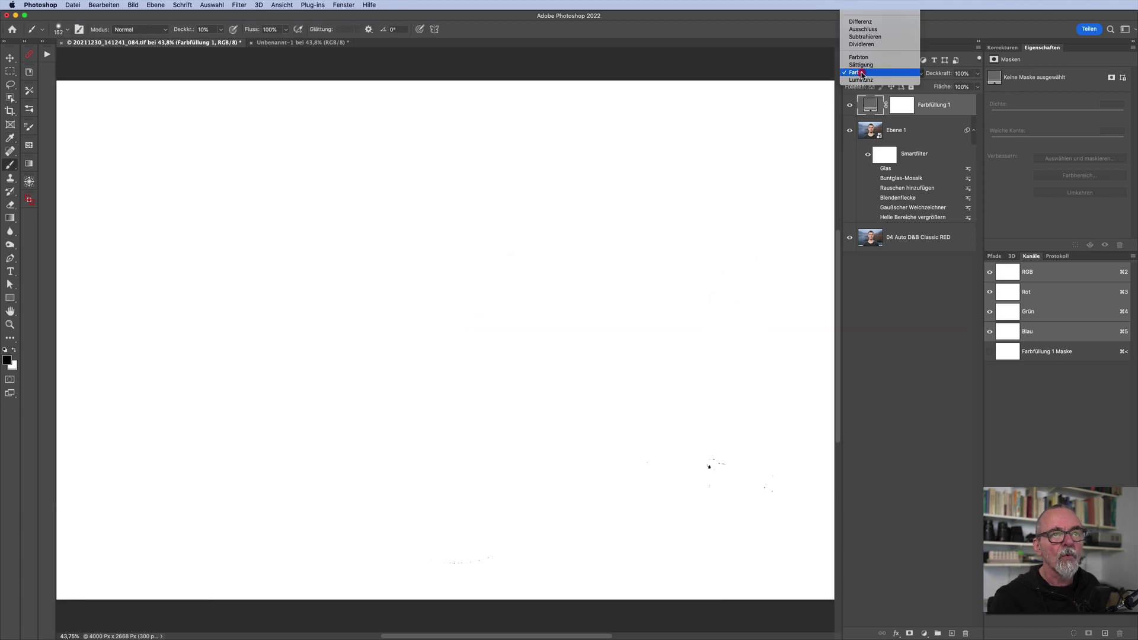
left_click(860, 73)
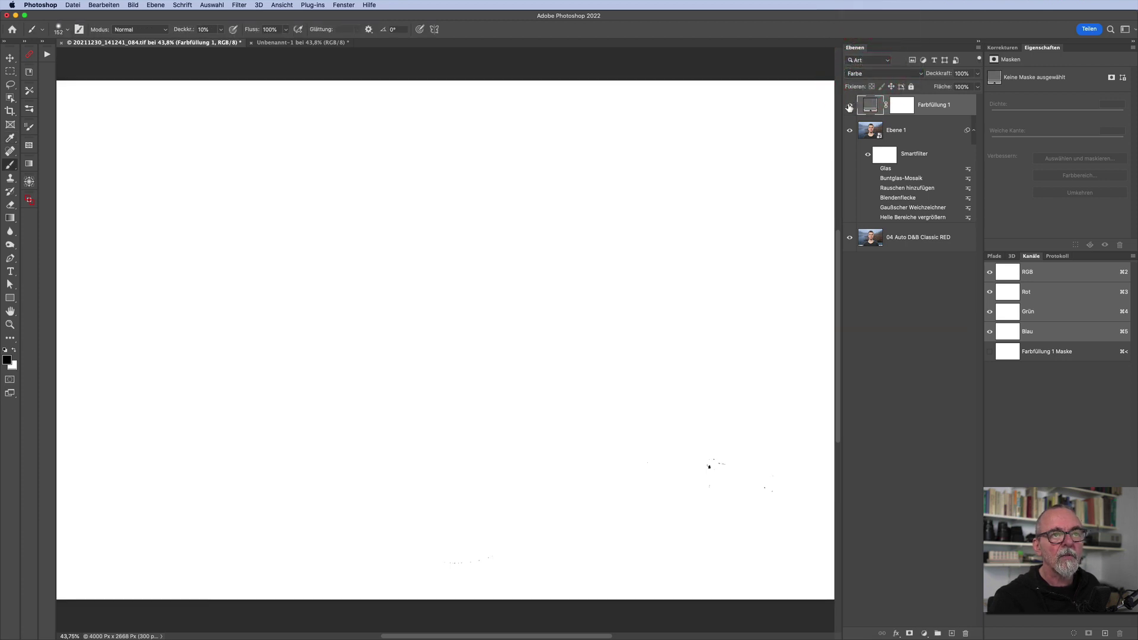
- Toggle the Farbfüllung 1 visibility and hide Ebene 1 to reveal the greyscale portrait
left_click(849, 106)
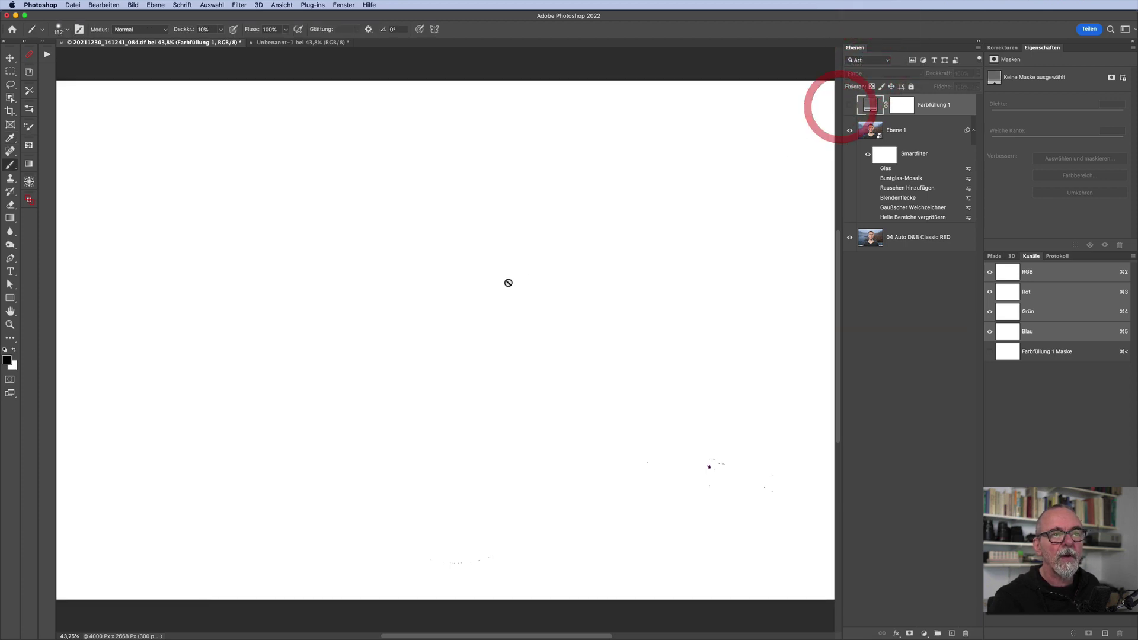
left_click(850, 105)
left_click(849, 130)
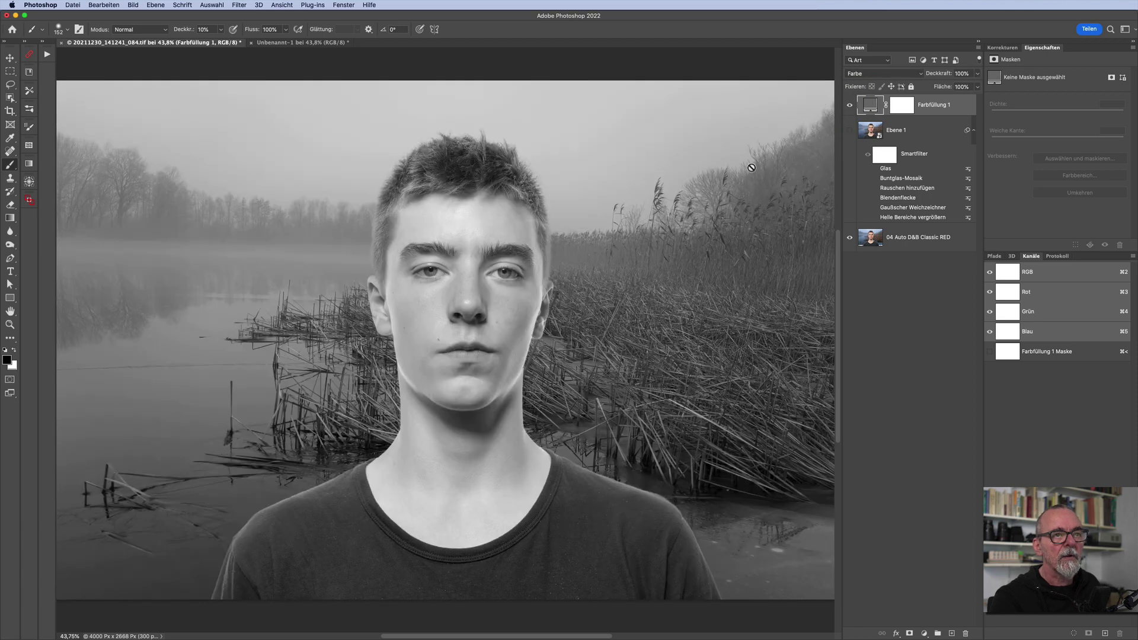
left_click(849, 105)
- Toggle Ebene 1 off and on to compare, leaving it visible and active
left_click(850, 130)
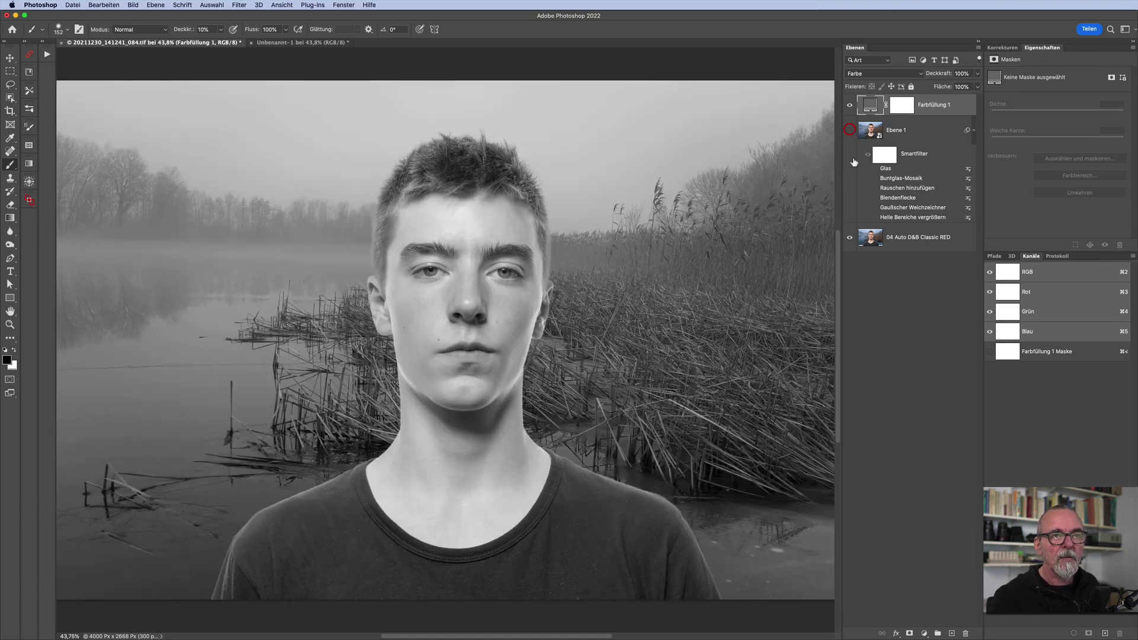
left_click(850, 130)
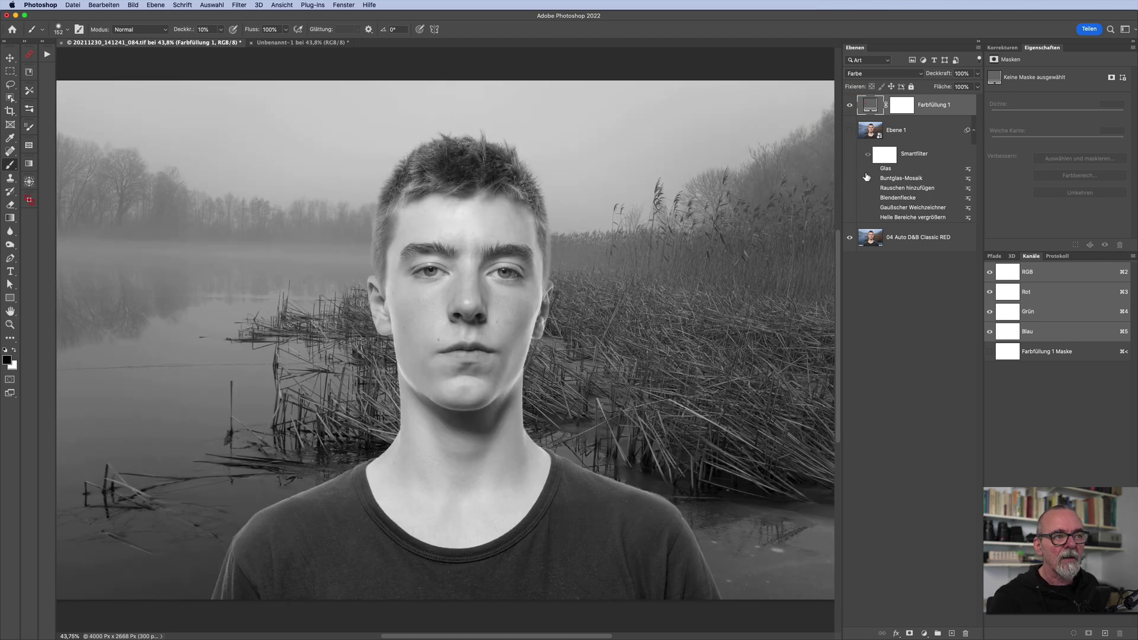
left_click(849, 130)
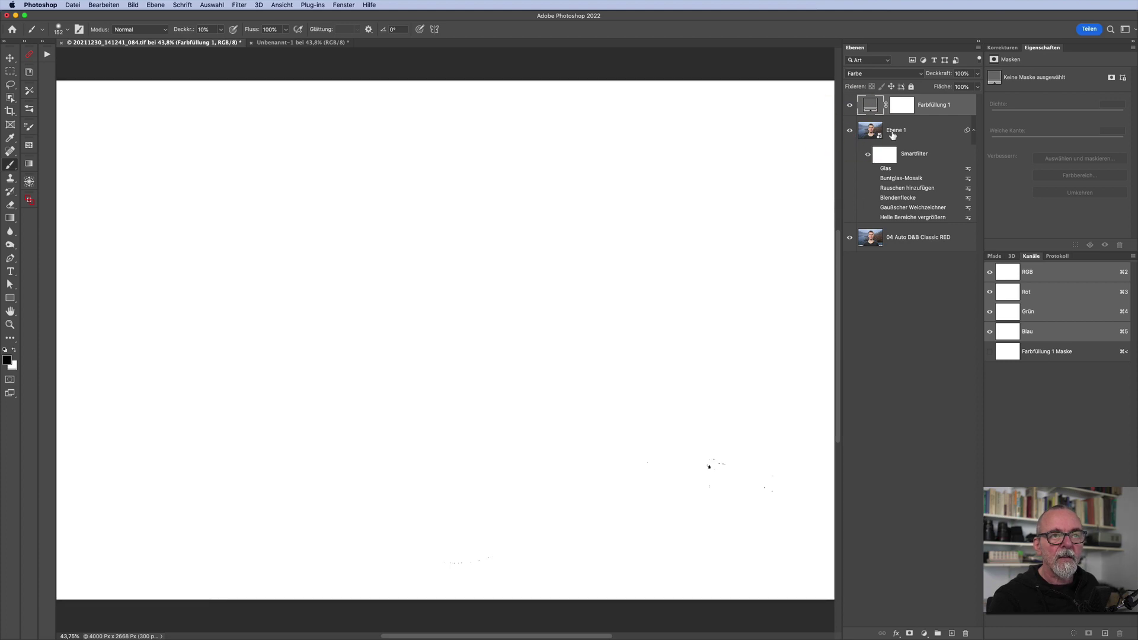
left_click(906, 135)
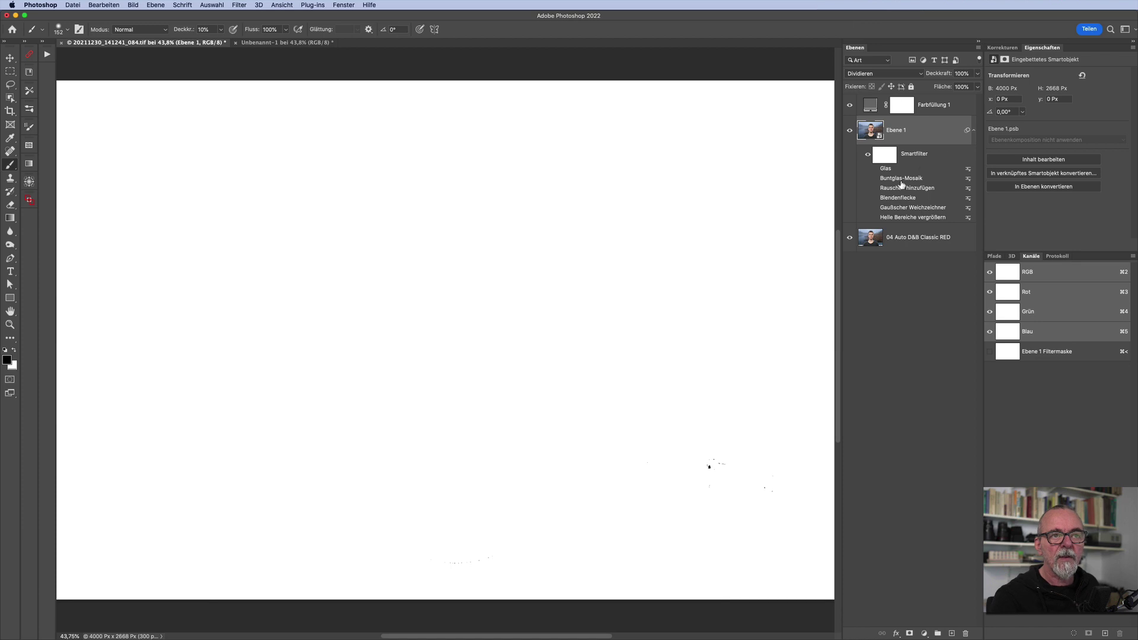
- Turn the Helle Bereiche vergrößern smart filter back on
left_click(876, 218)
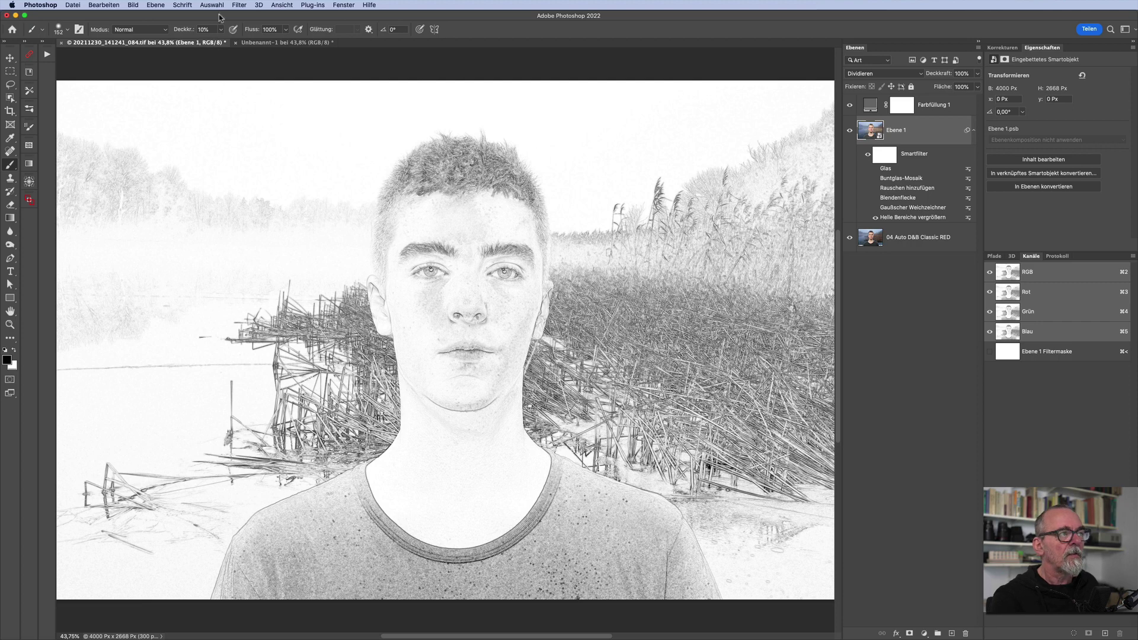
left_click(237, 5)
mouse_move(262, 234)
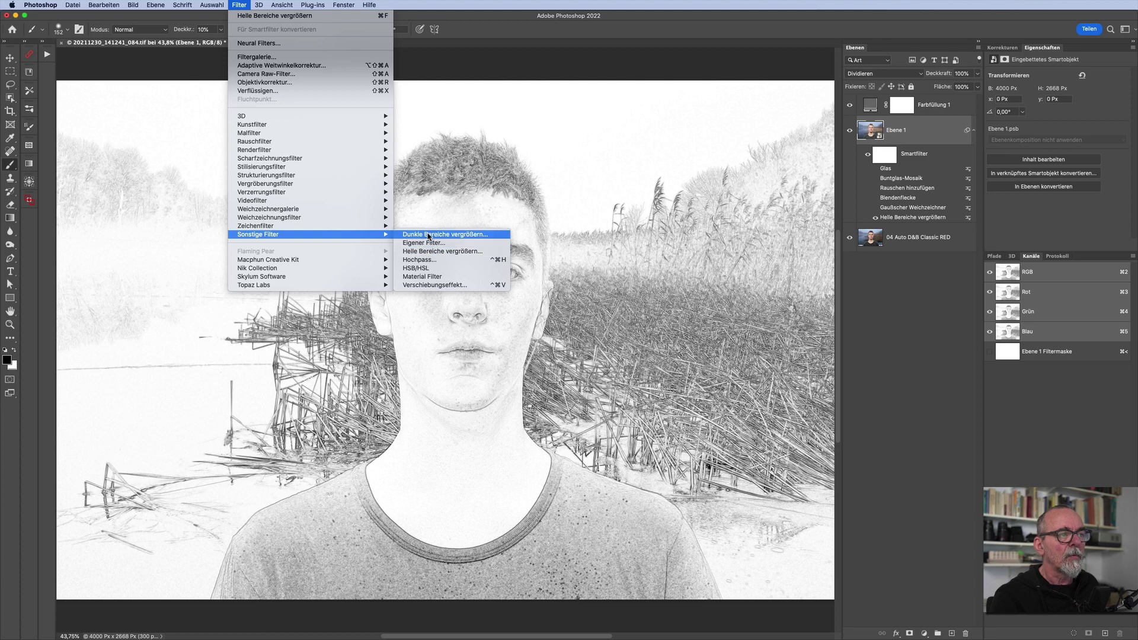
- Hide Helle Bereiche vergrößern, then try and undo a Dunkle Bereiche vergrößern filter at radius 39
left_click(874, 300)
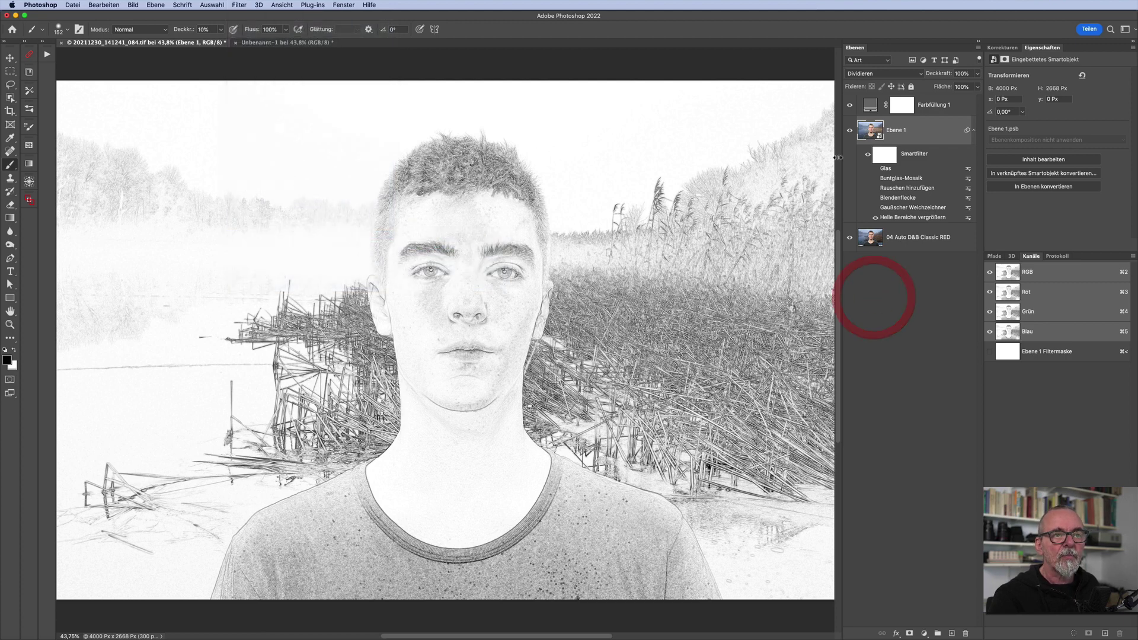
left_click(874, 218)
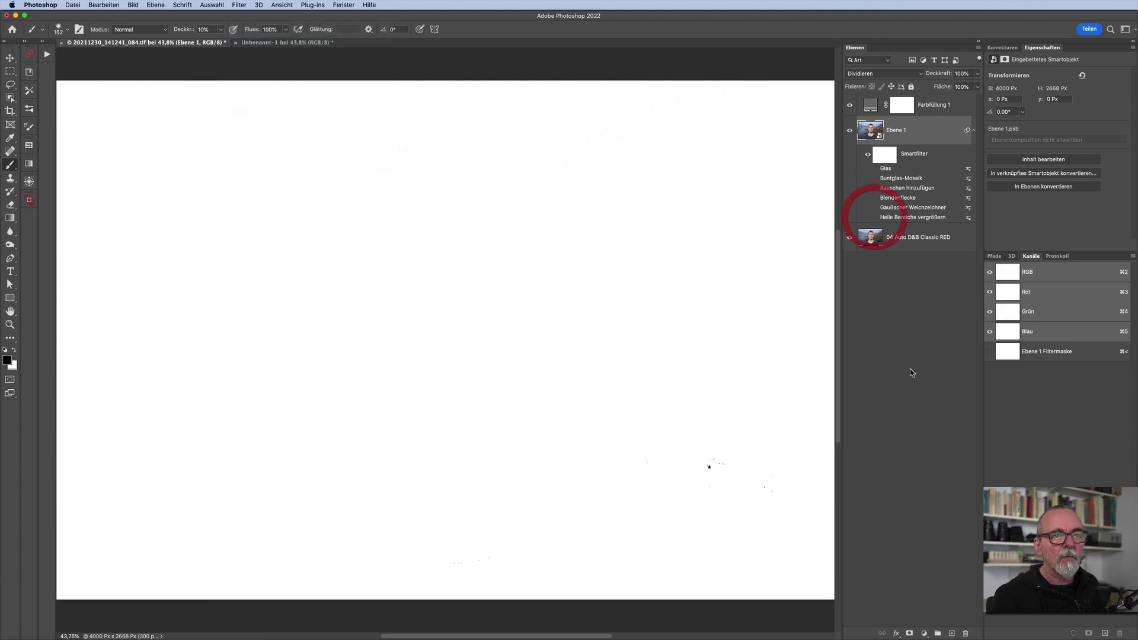
left_click(236, 6)
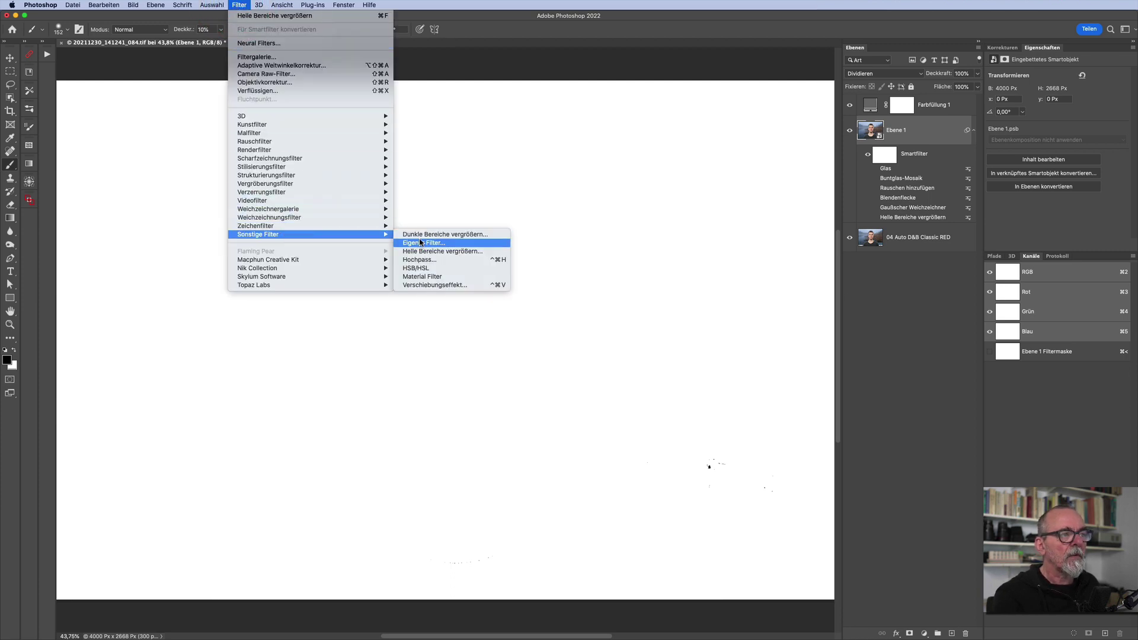
left_click(425, 234)
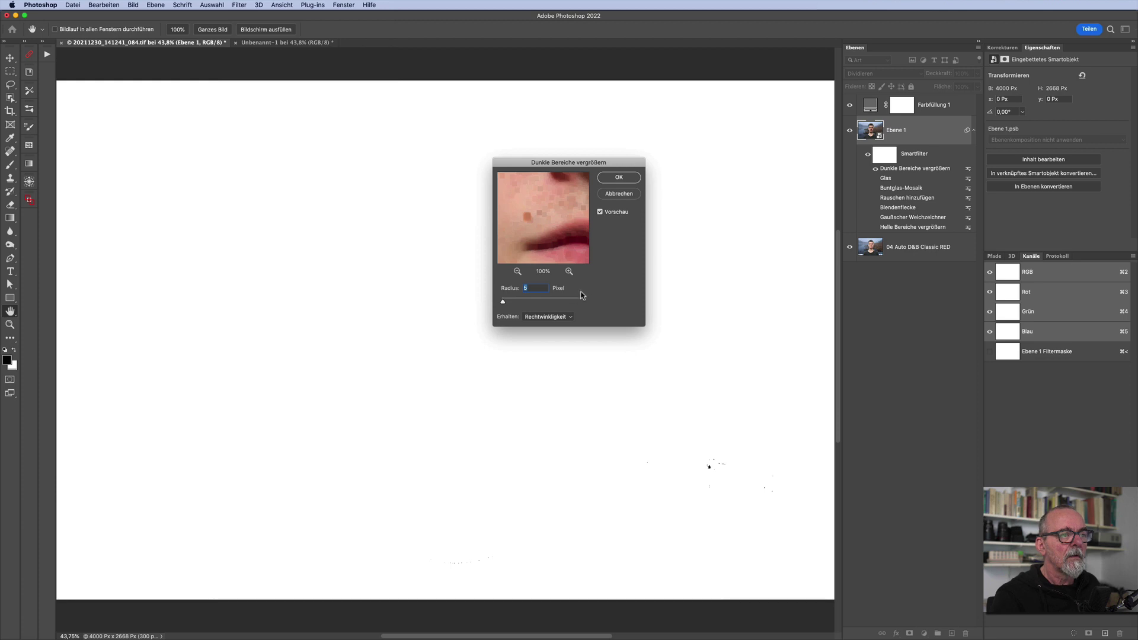
mouse_move(538, 303)
left_mouse_down()
mouse_move(574, 297)
mouse_move(541, 301)
left_mouse_up()
left_click(518, 298)
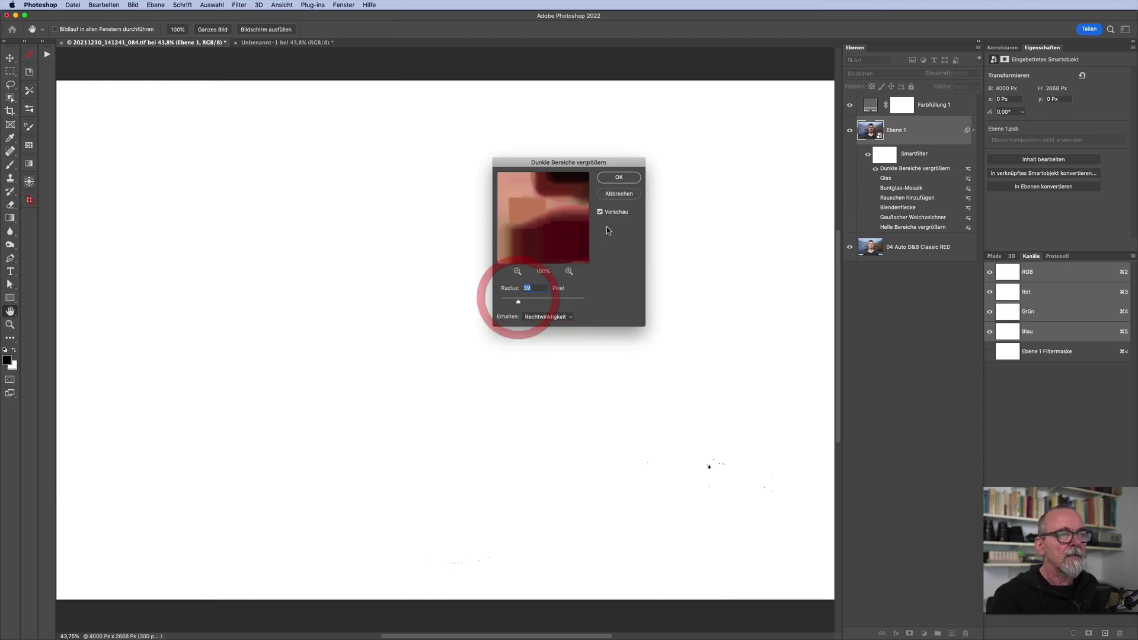
left_click(617, 178)
key("Escape")
key("b")
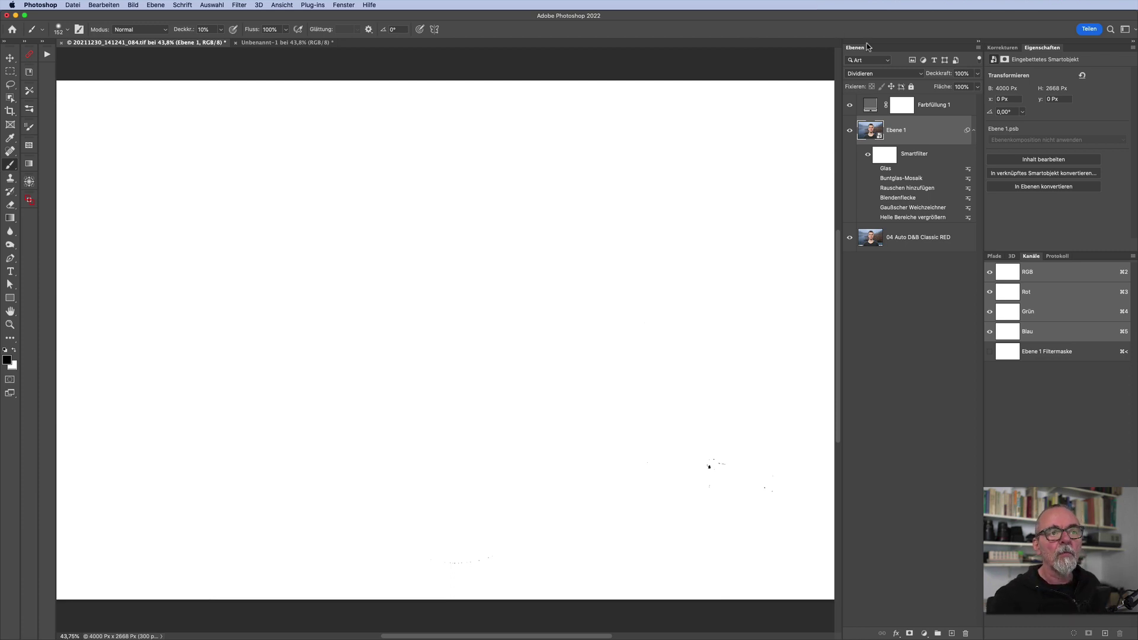
- Re-enable Helle Bereiche vergrößern and Gaußscher Weichzeichner, toggling the blur off and on to compare
left_click(876, 217)
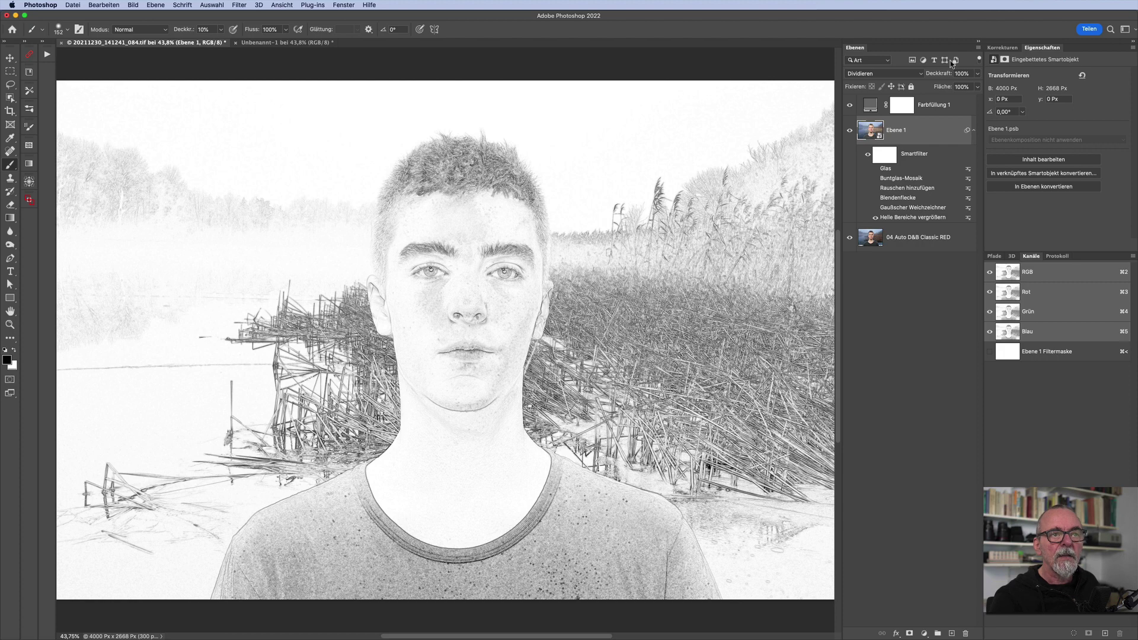
left_click(875, 208)
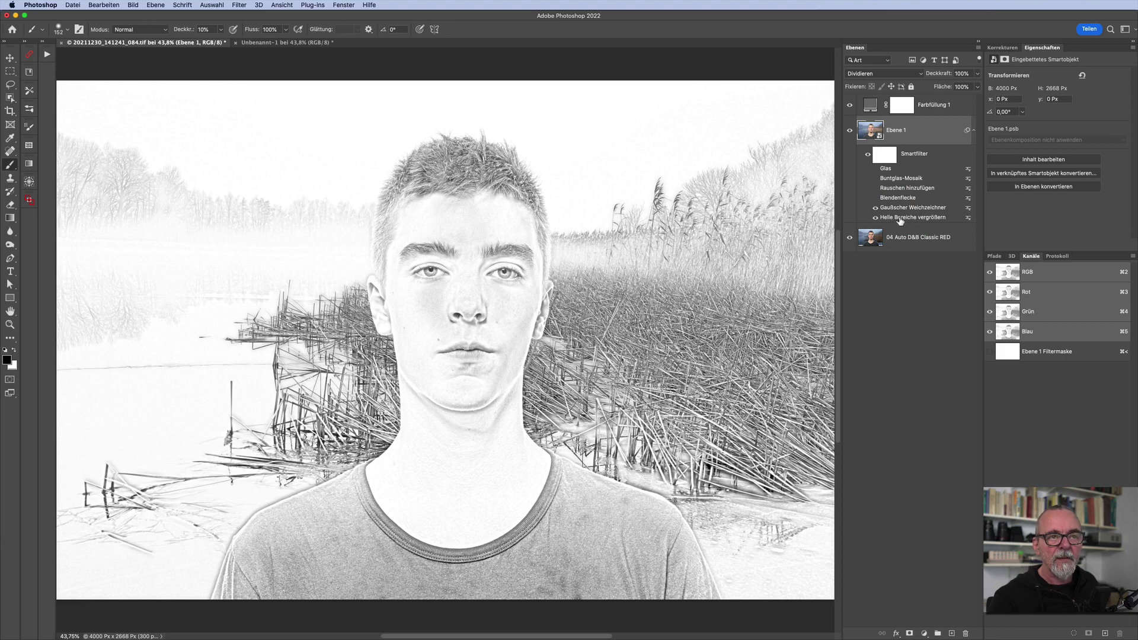
left_click(876, 208)
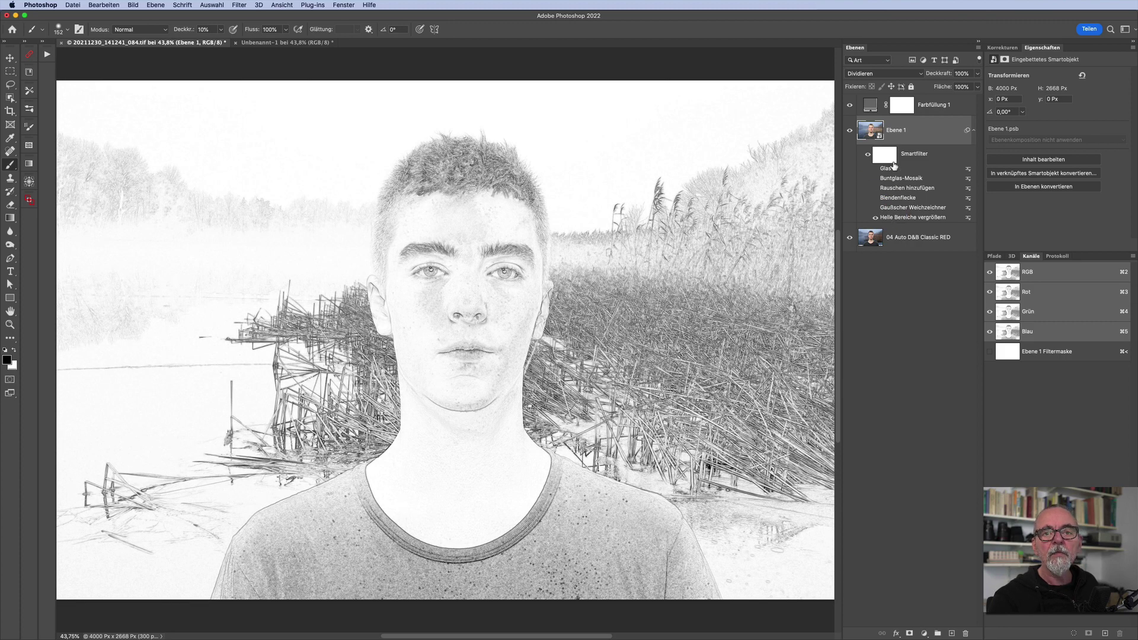
left_click(876, 208)
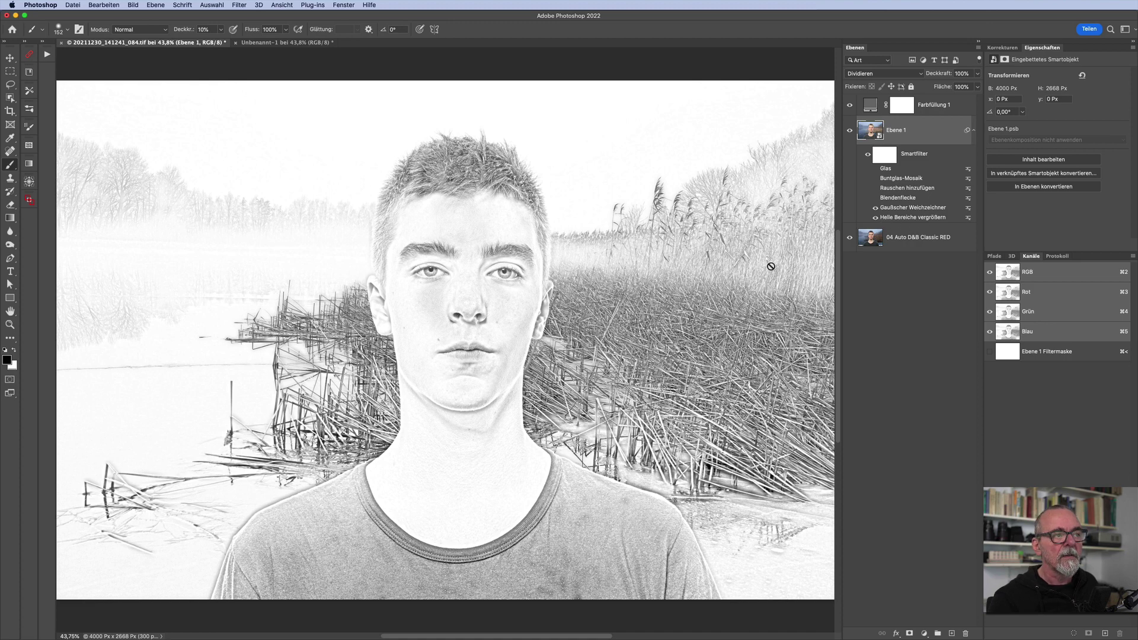
- Set the Gaußscher Weichzeichner smart filter radius to 5,0 pixels after testing smaller values
double_click(913, 207)
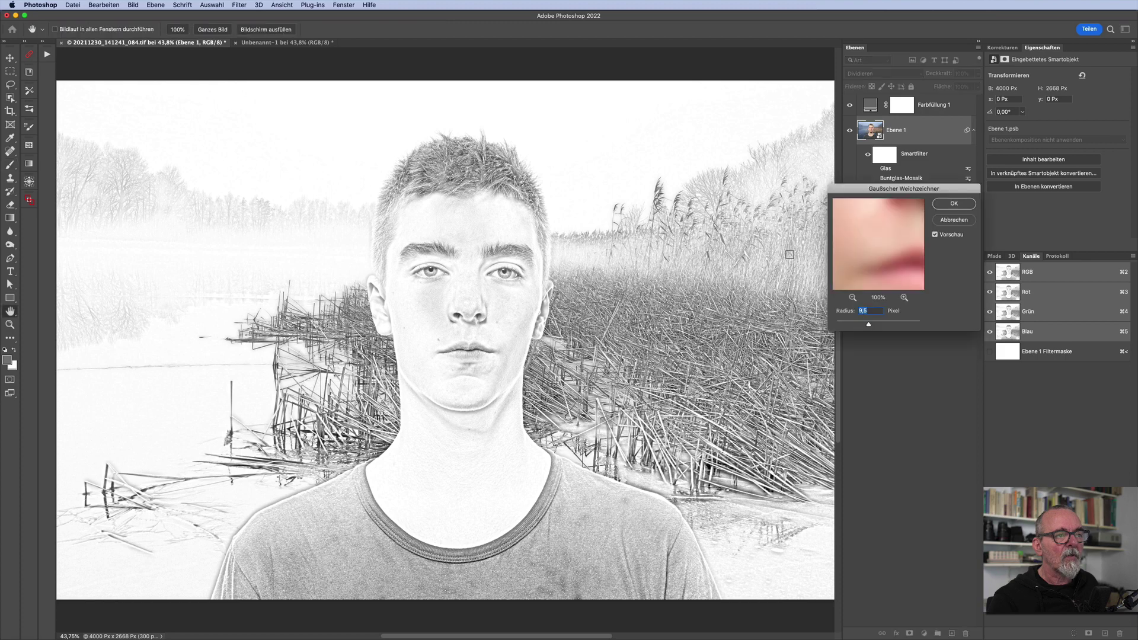
left_click(889, 324)
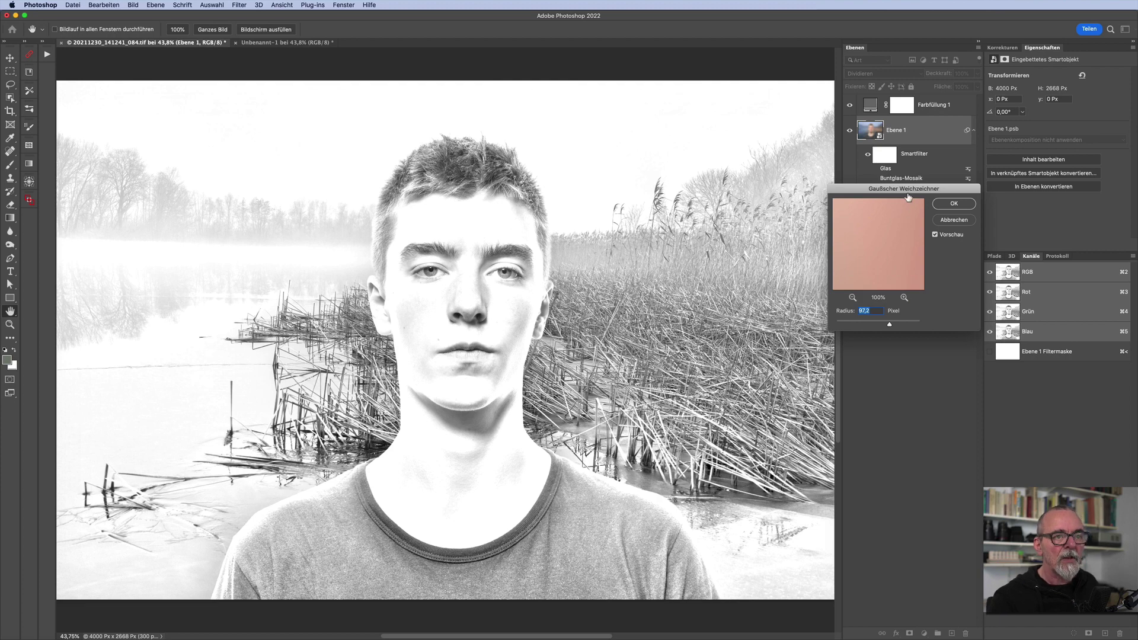
left_click_drag(847, 324, 794, 323)
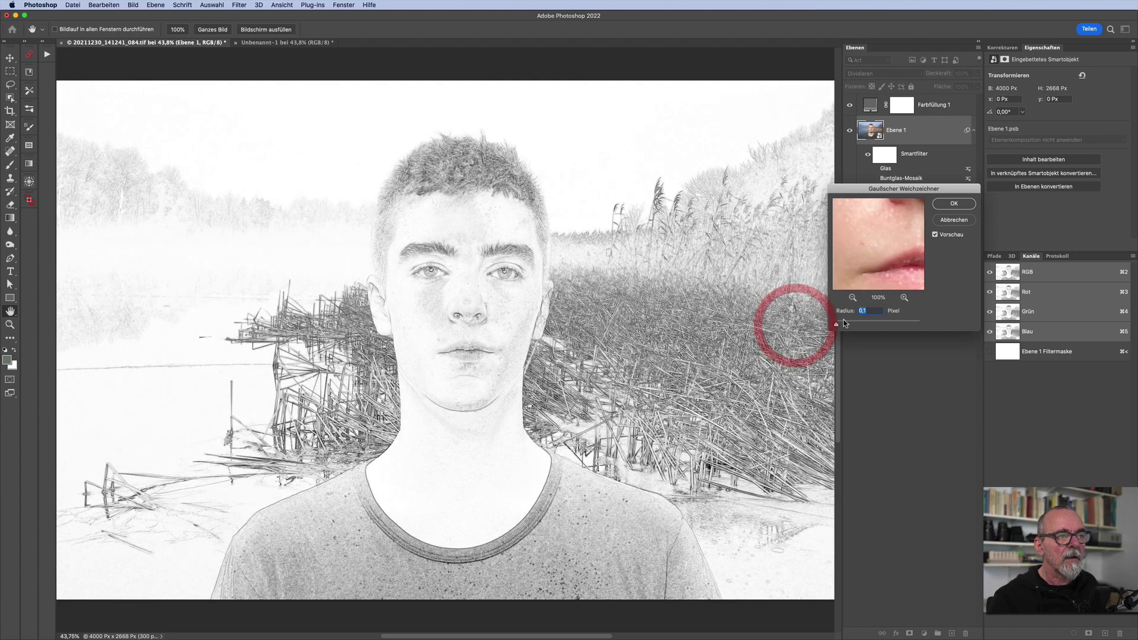
left_click(846, 323)
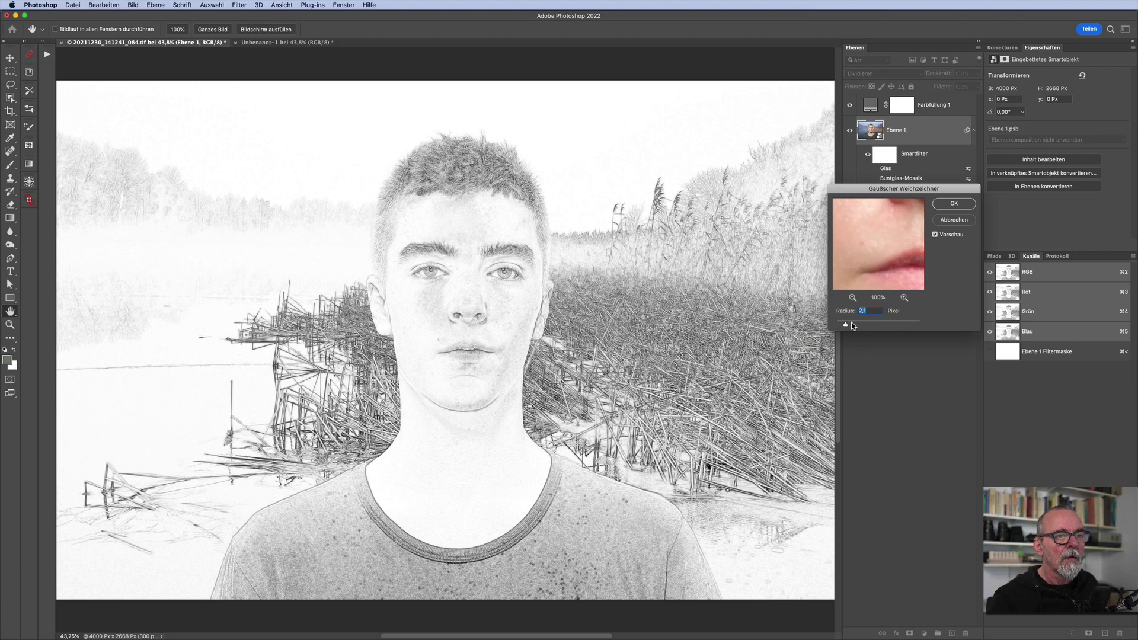
left_click(853, 323)
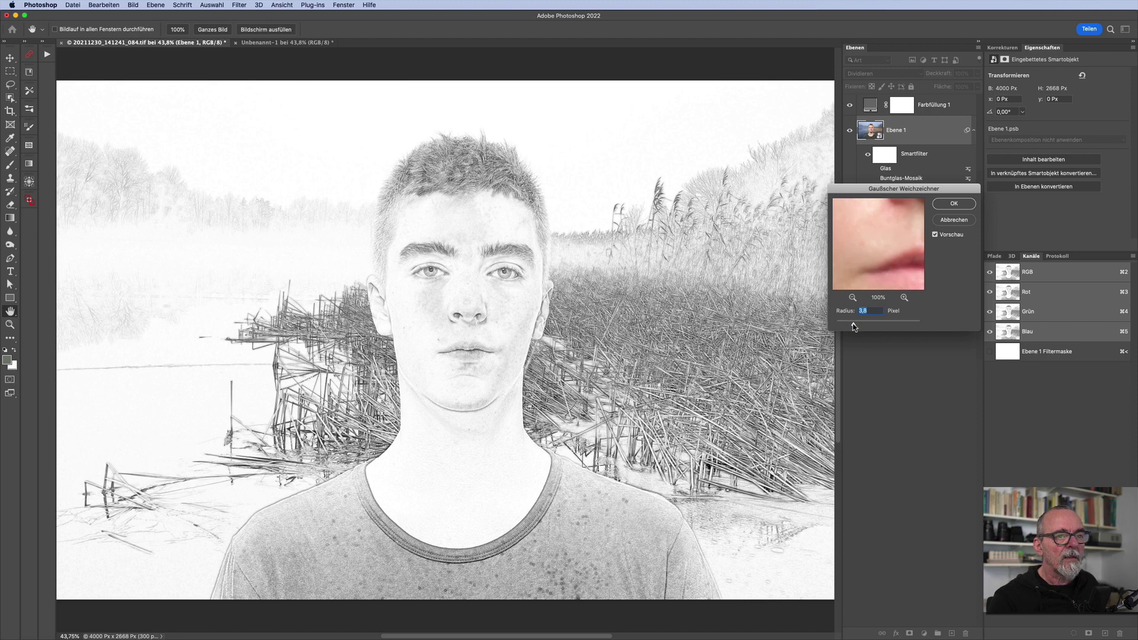
left_click_drag(853, 324, 805, 327)
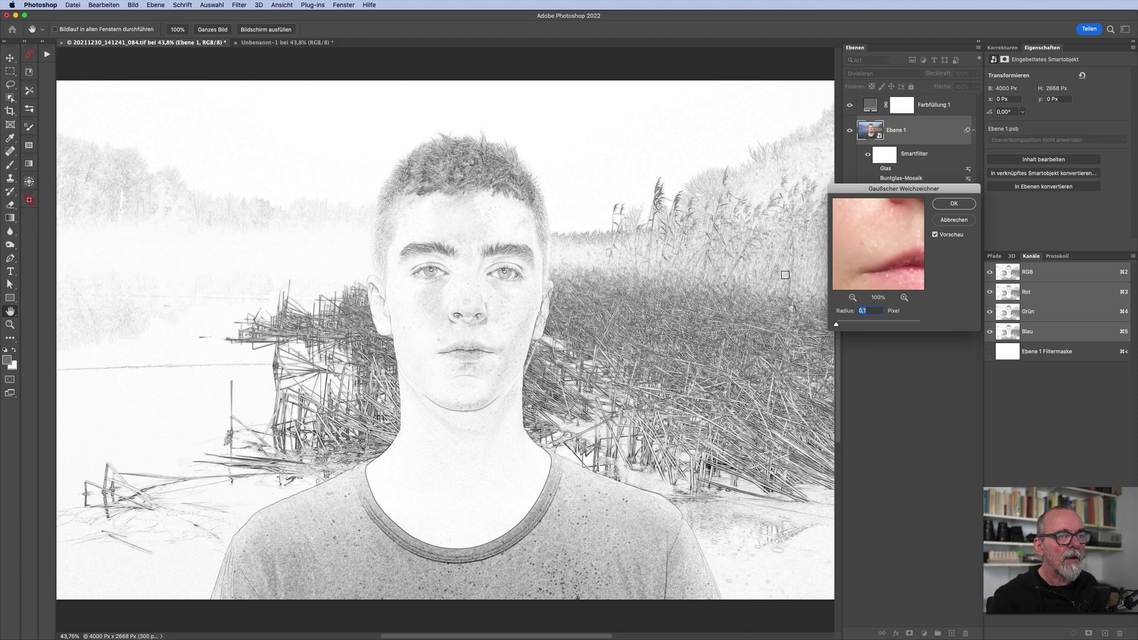
left_click(853, 324)
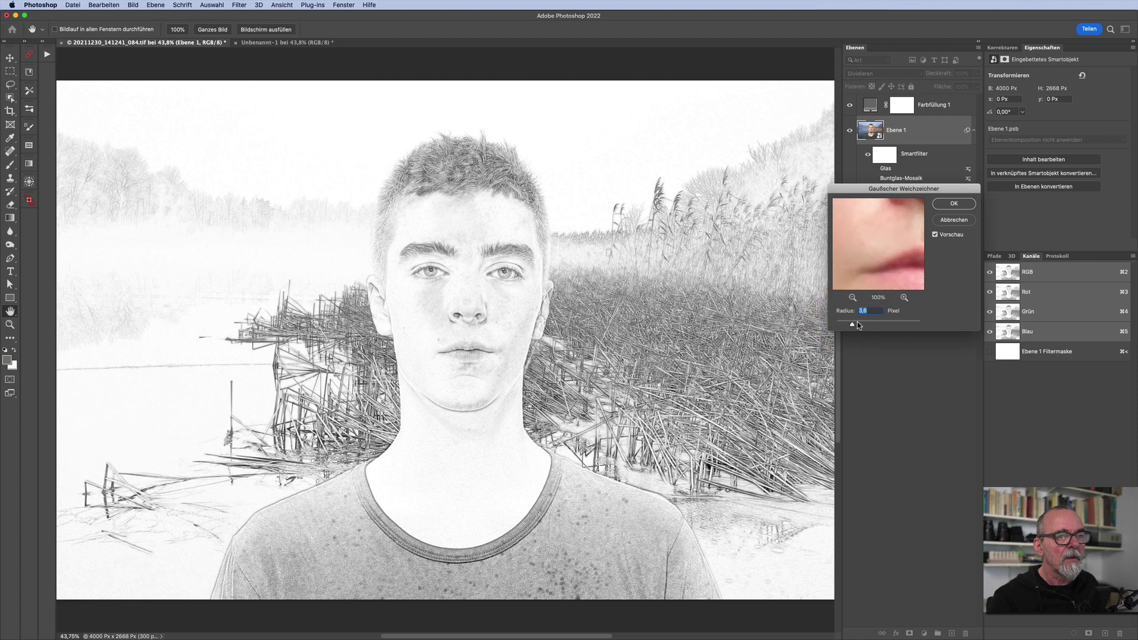
left_click_drag(857, 325, 864, 325)
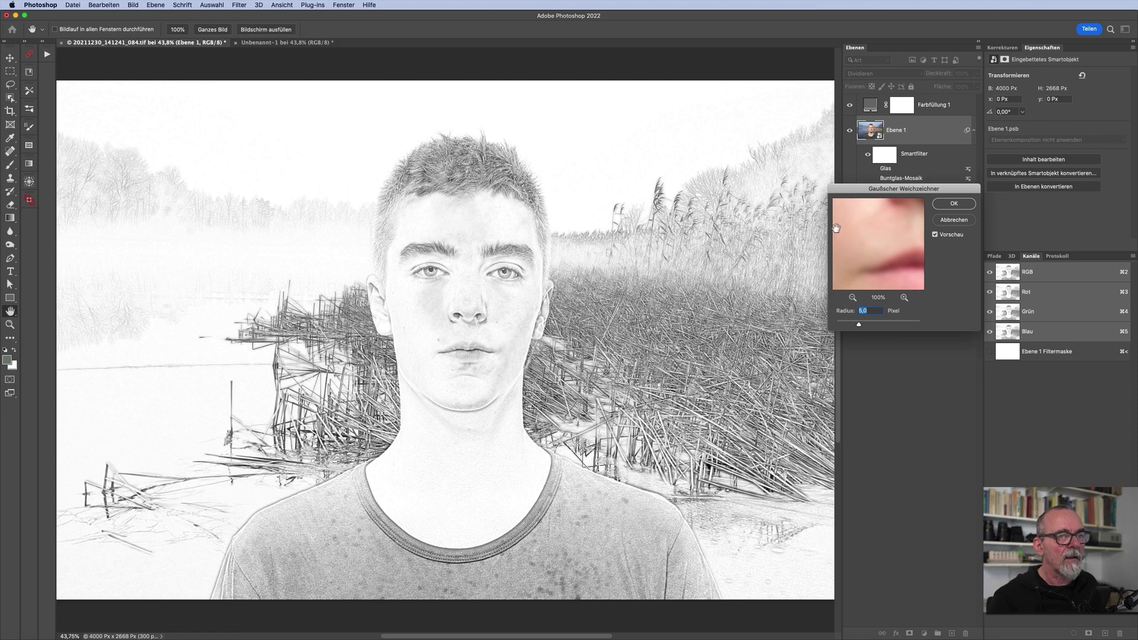
left_click(952, 207)
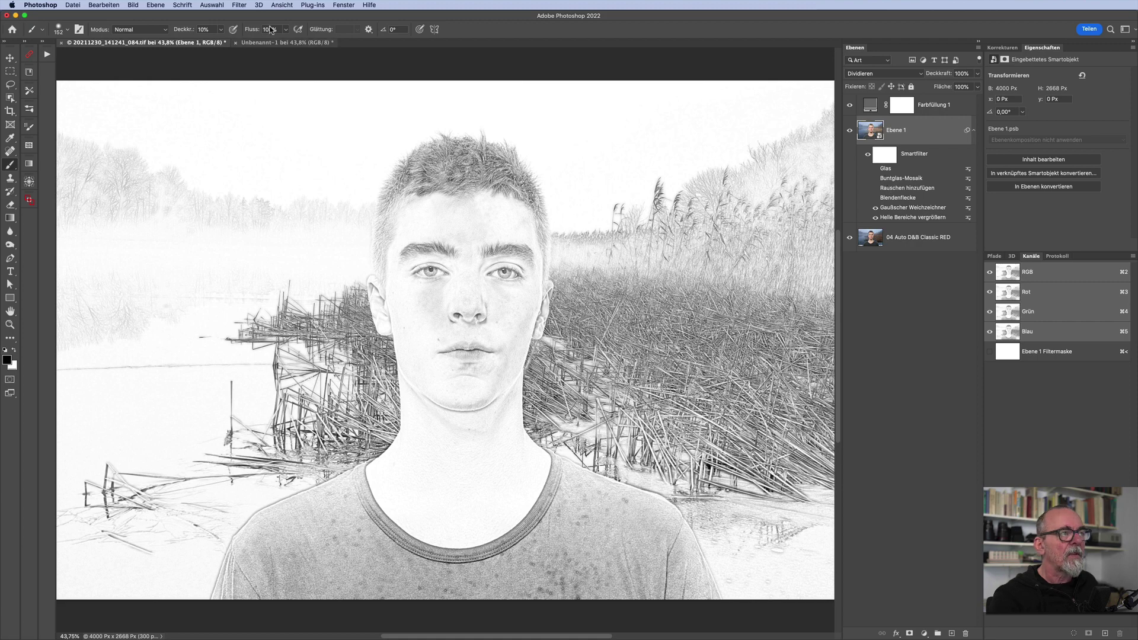
left_click(239, 5)
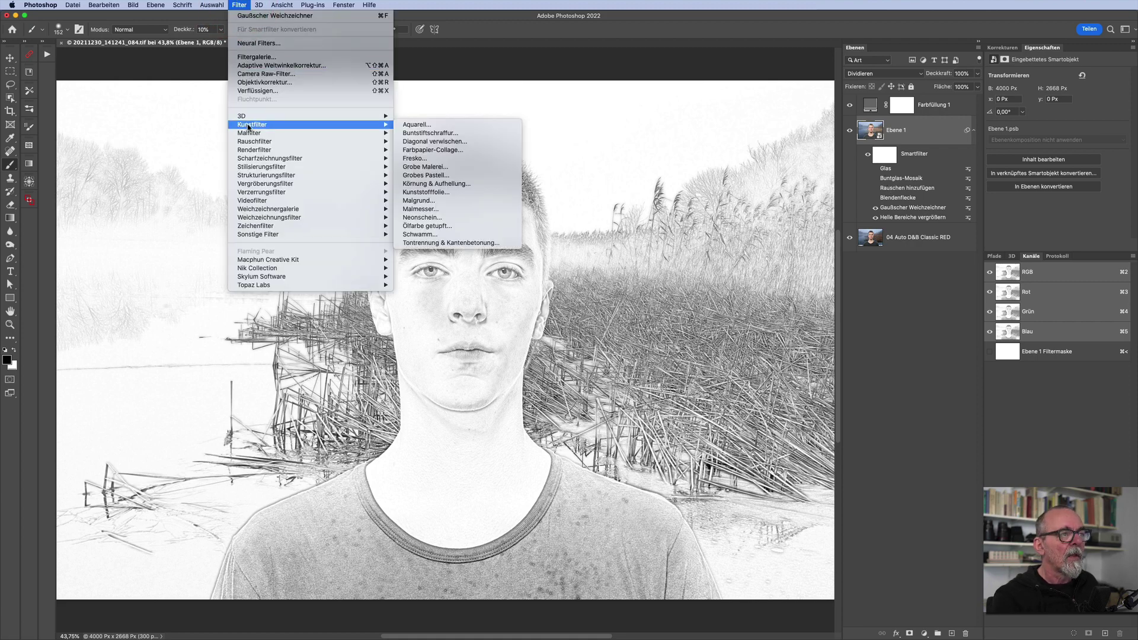
mouse_move(247, 133)
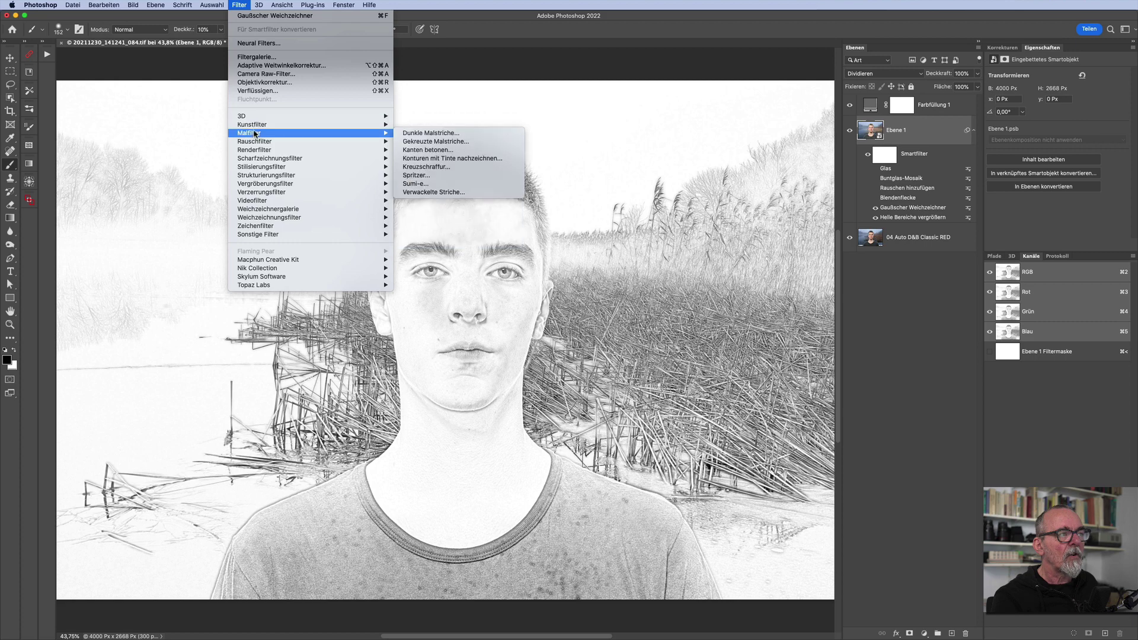
left_click(420, 142)
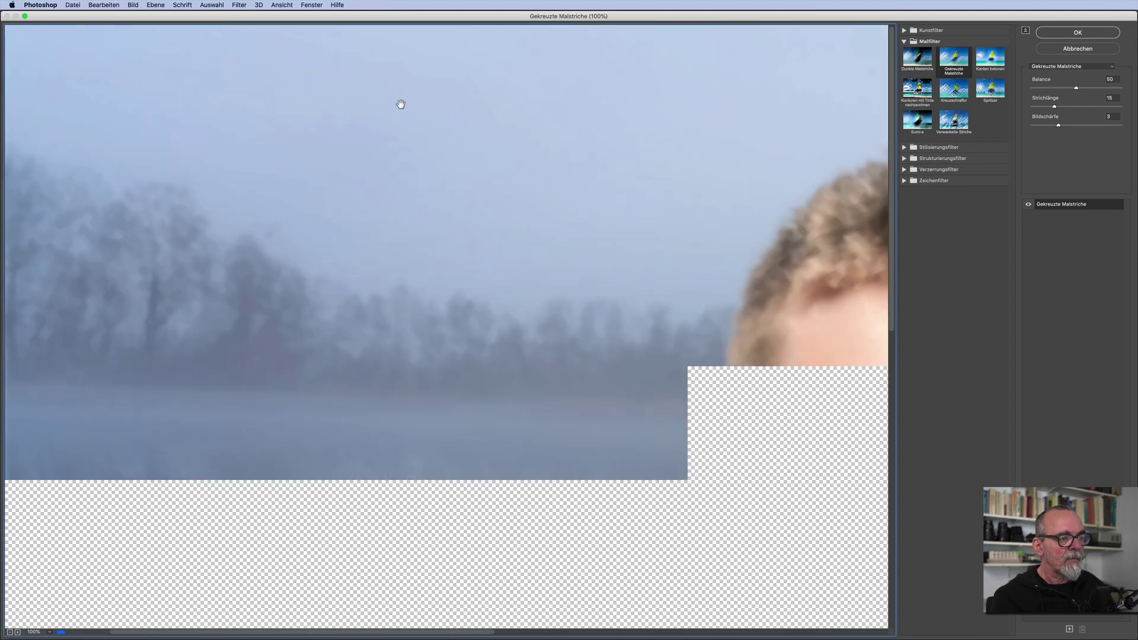
key("super+0")
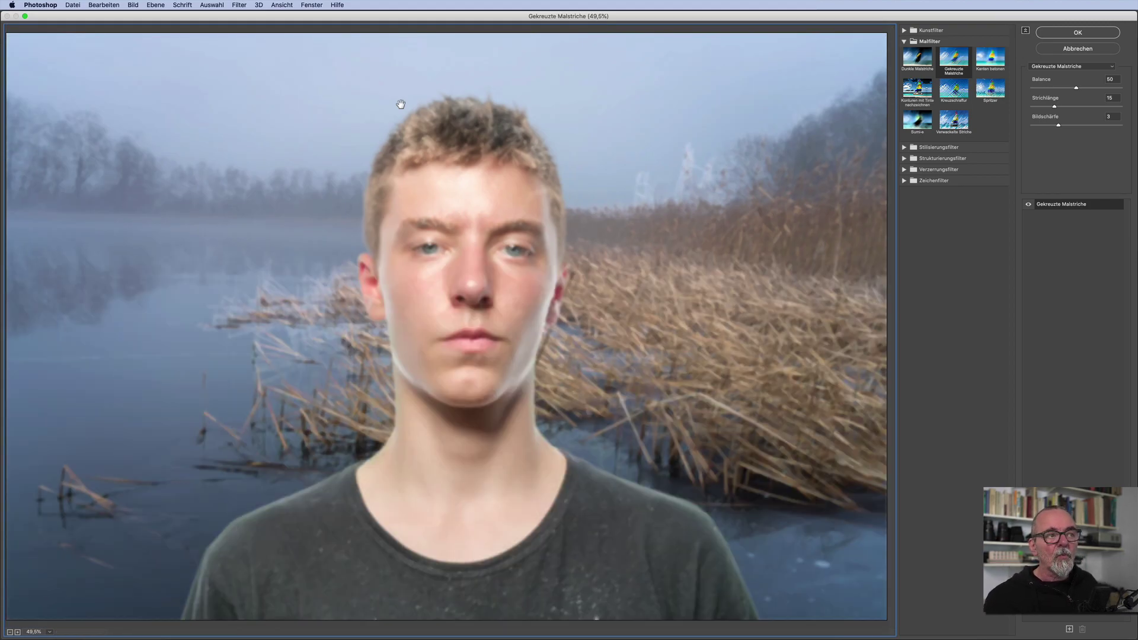
left_click(1084, 49)
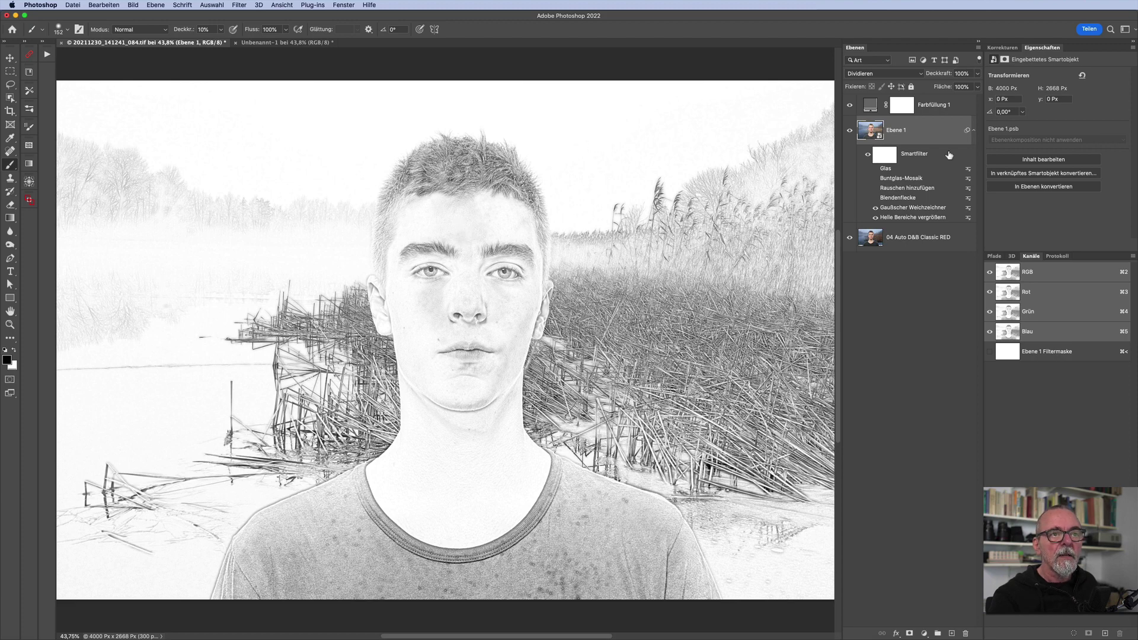
- Turn on Buntglas-Mosaik and Rauschen hinzufügen, toggling Buntglas-Mosaik off and on to compare
left_click(875, 178)
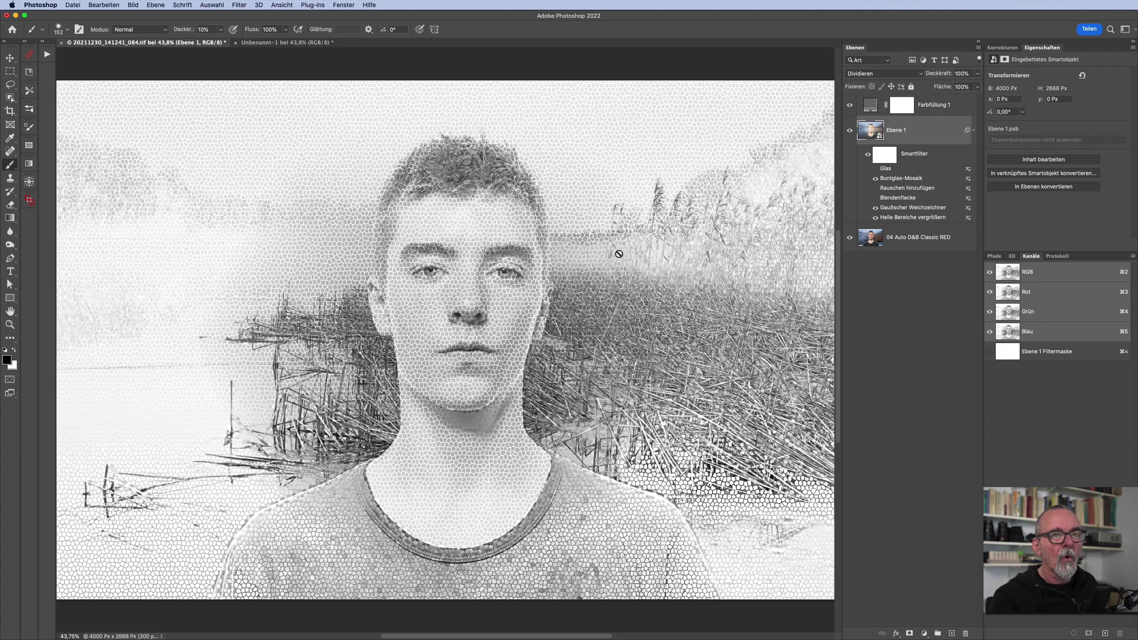
left_click(874, 189)
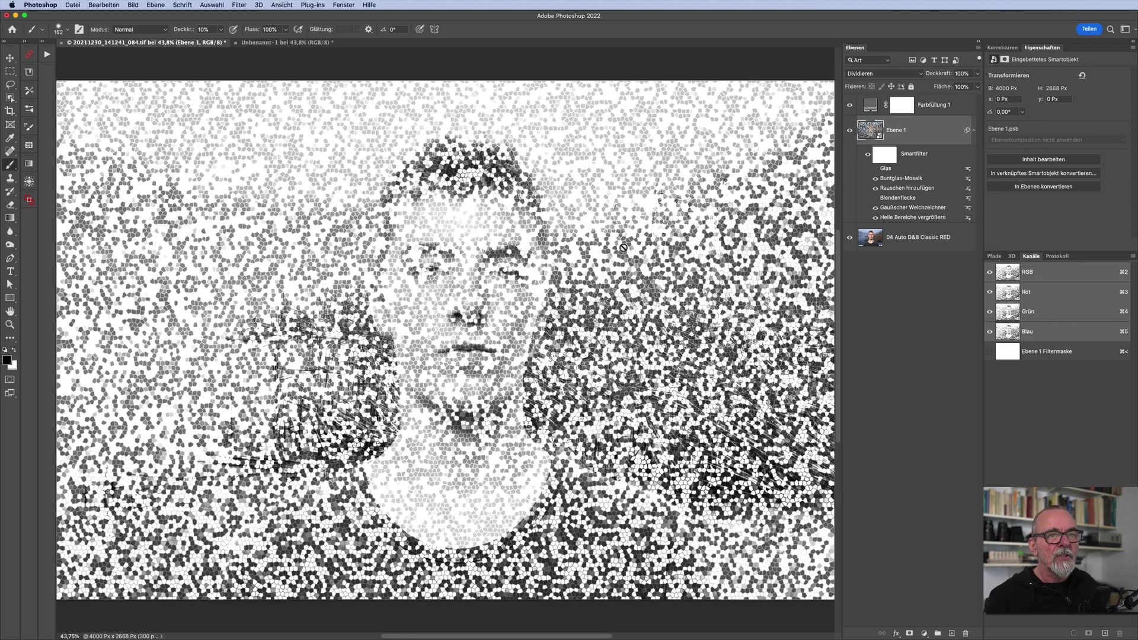
left_click(875, 179)
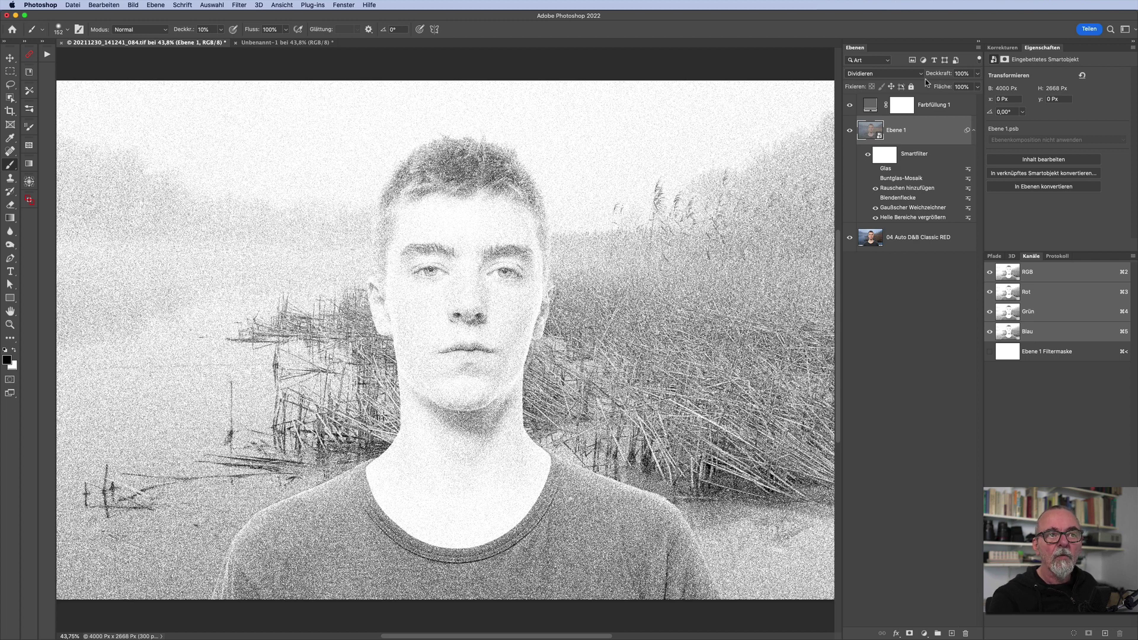
left_click(875, 178)
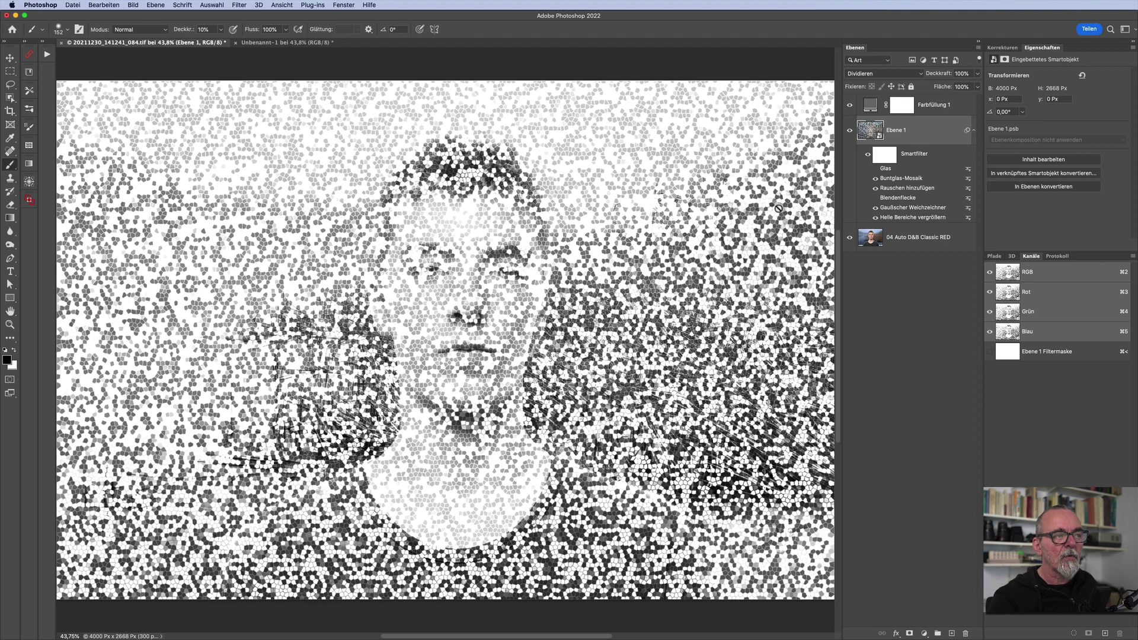
left_click(896, 179)
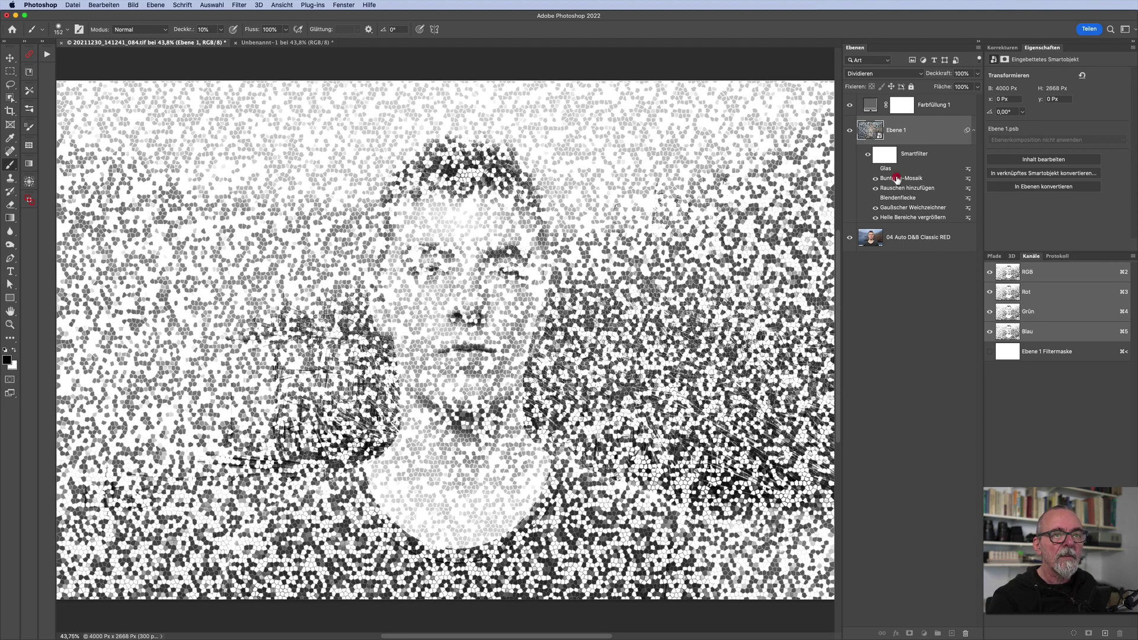
- Move Buntglas-Mosaik below Rauschen hinzufügen in the smart filter stack, then hide the top filter
left_click_drag(896, 181, 899, 194)
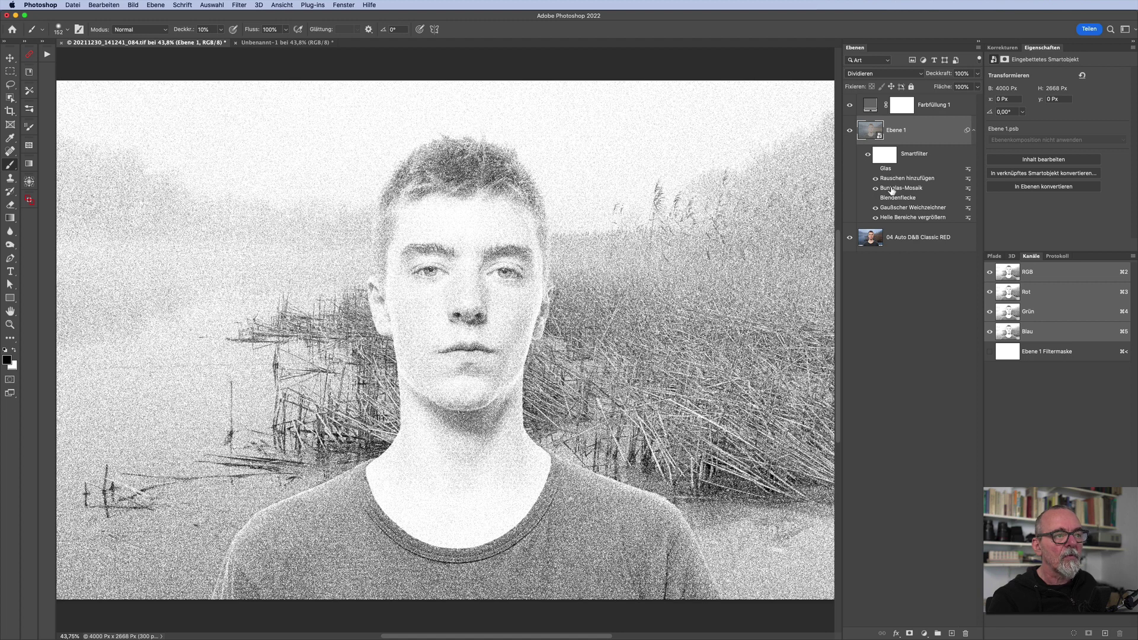
left_click(876, 178)
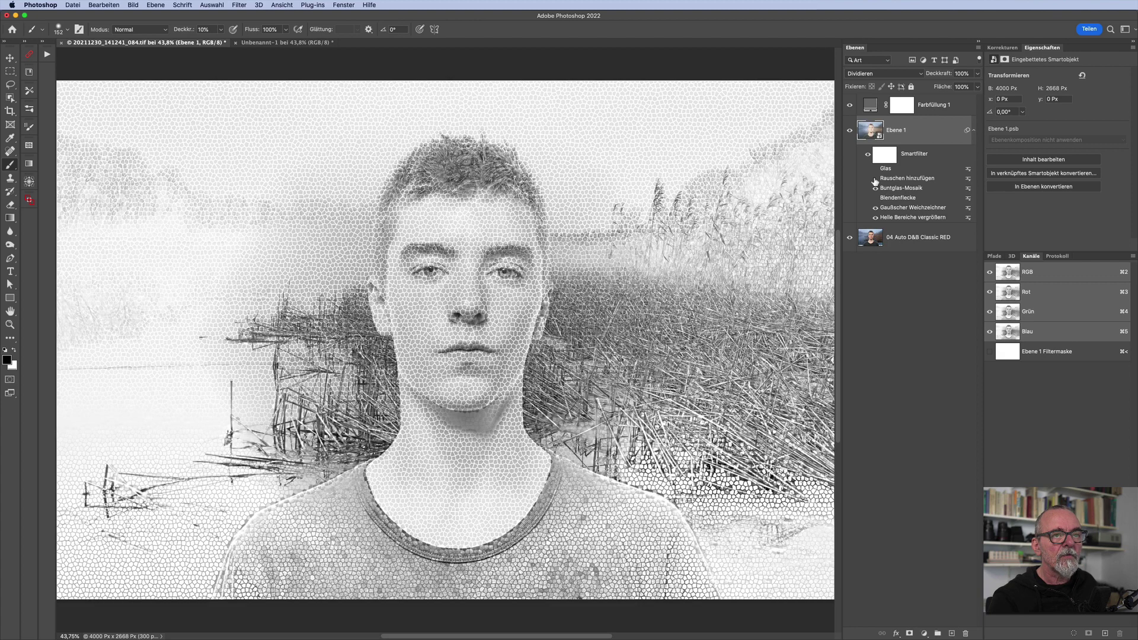
- Show Rauschen hinzufügen again and lower its noise strength to about 38 %
left_click(876, 178)
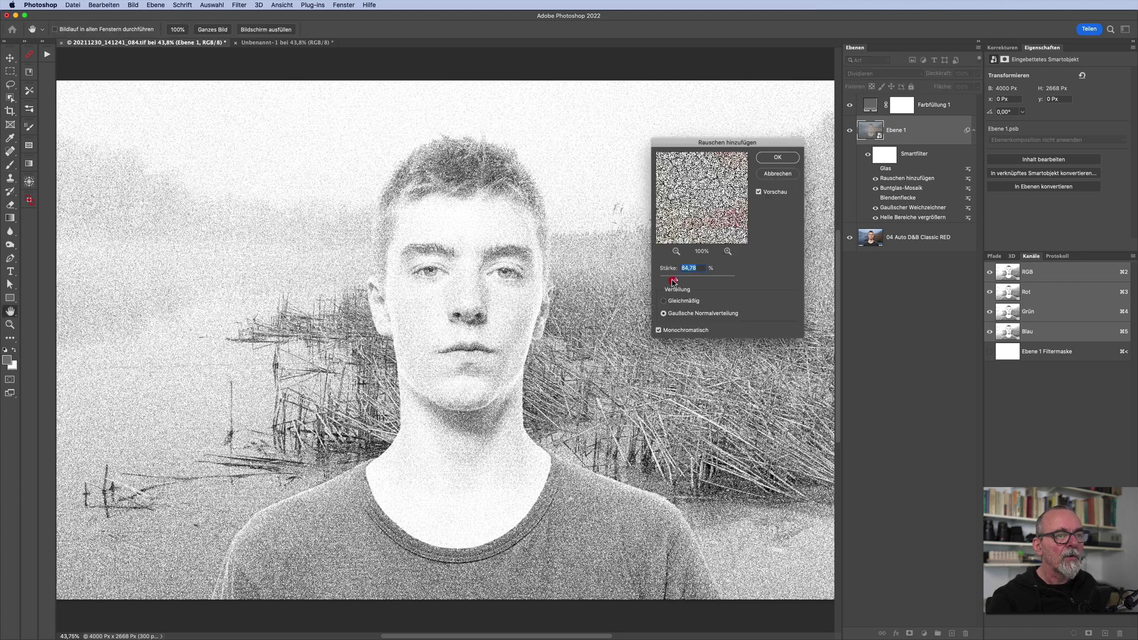
mouse_move(673, 279)
left_mouse_down()
mouse_move(630, 274)
mouse_move(668, 279)
left_mouse_up()
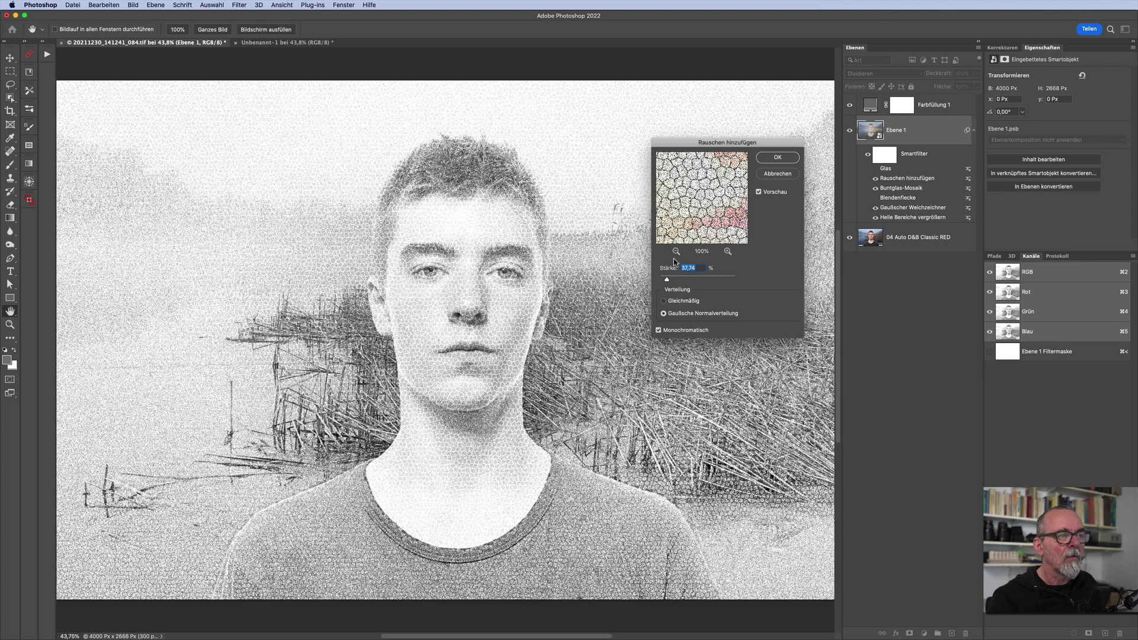
left_click(788, 156)
left_click(772, 158)
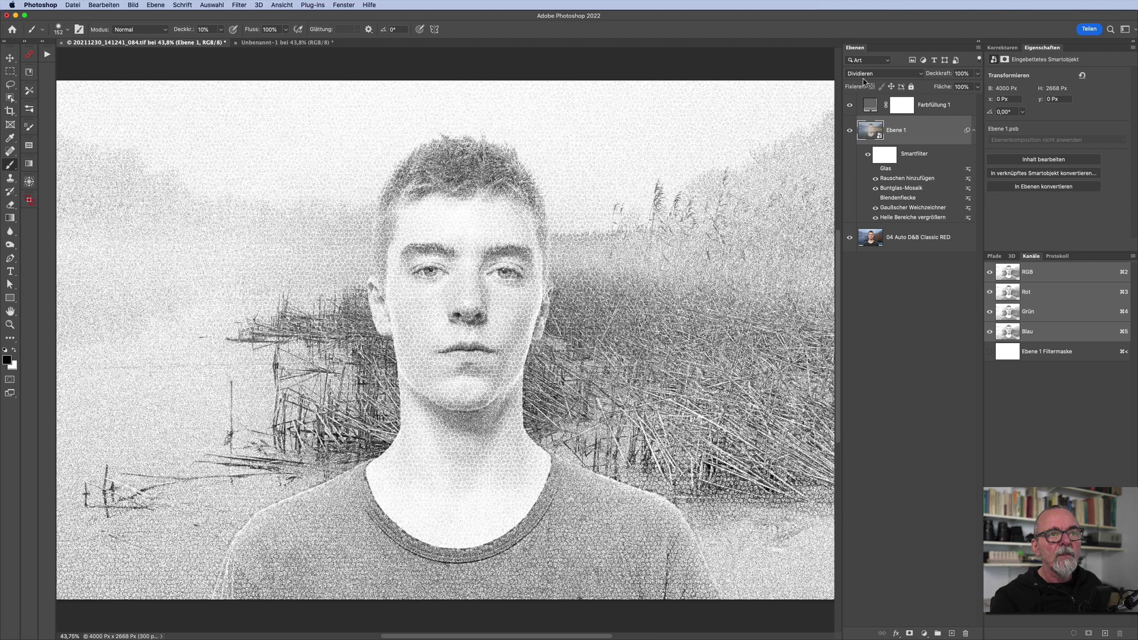
left_click(851, 105)
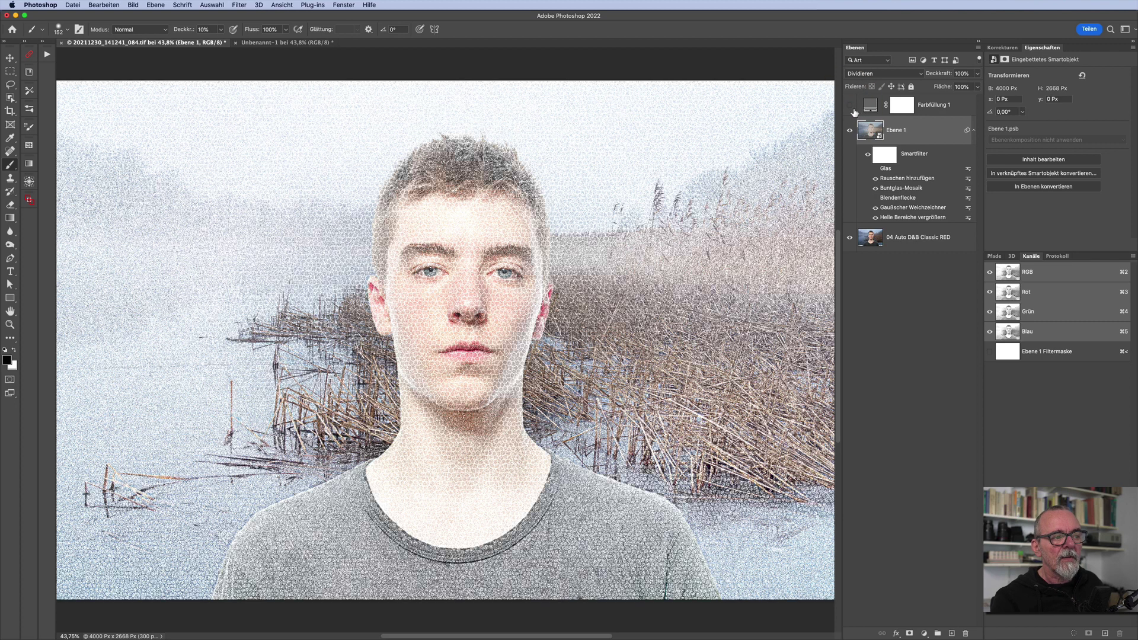
left_click(850, 106)
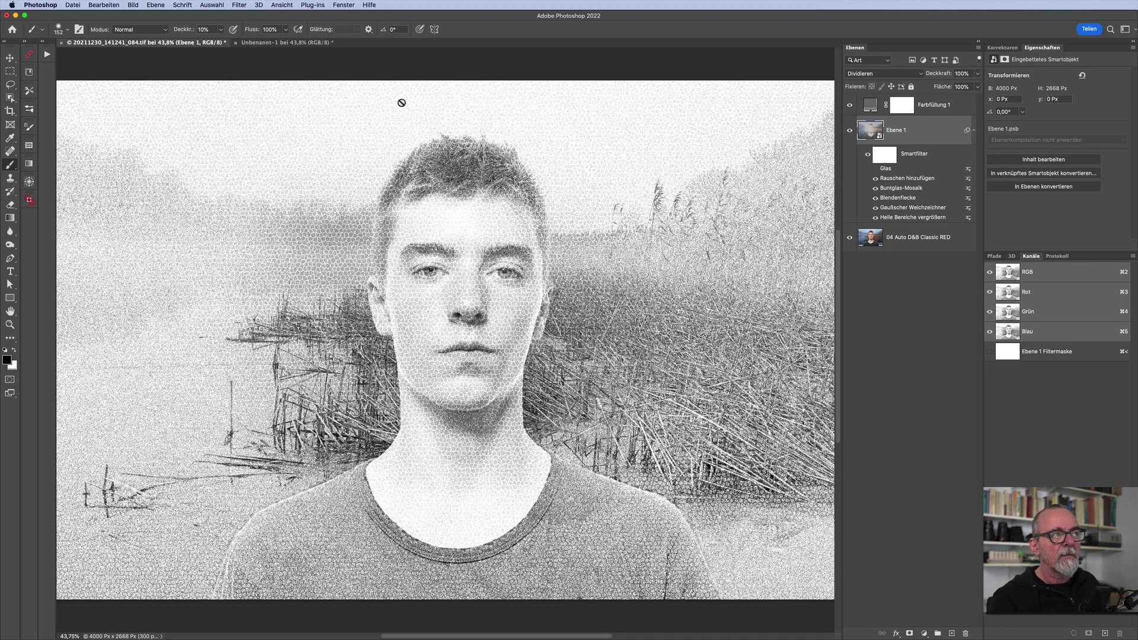
left_click(239, 5)
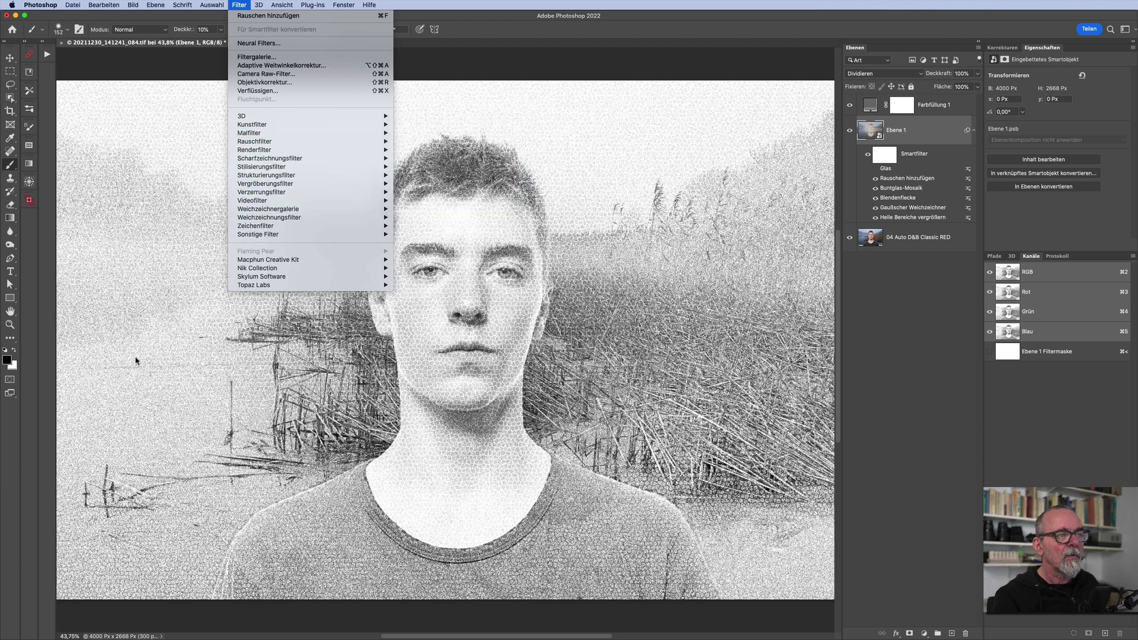
left_click(918, 406)
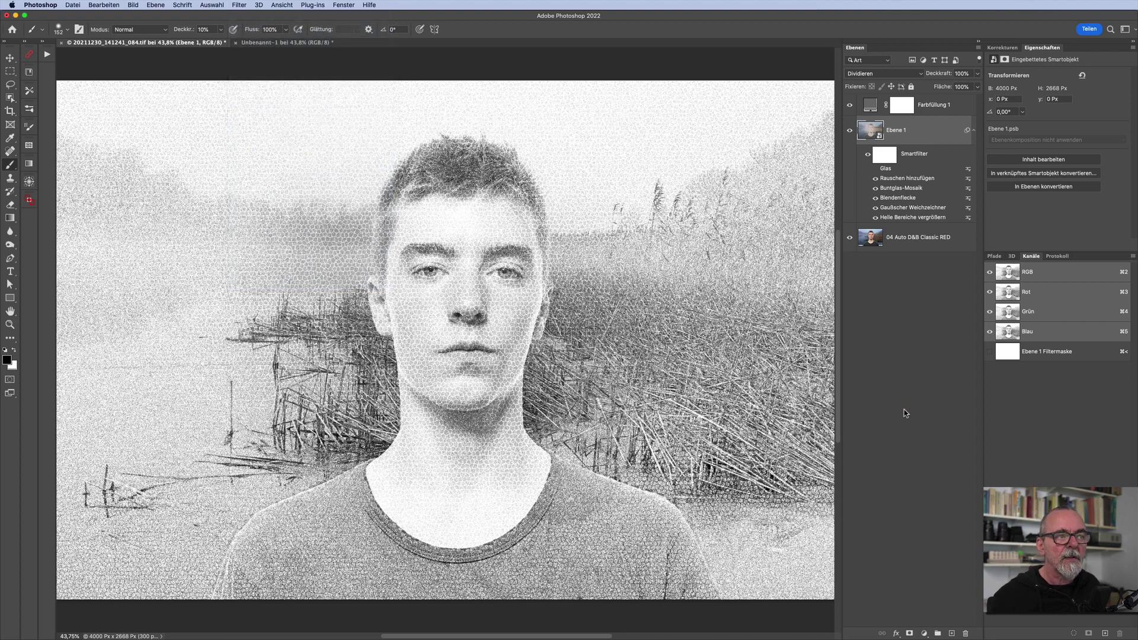